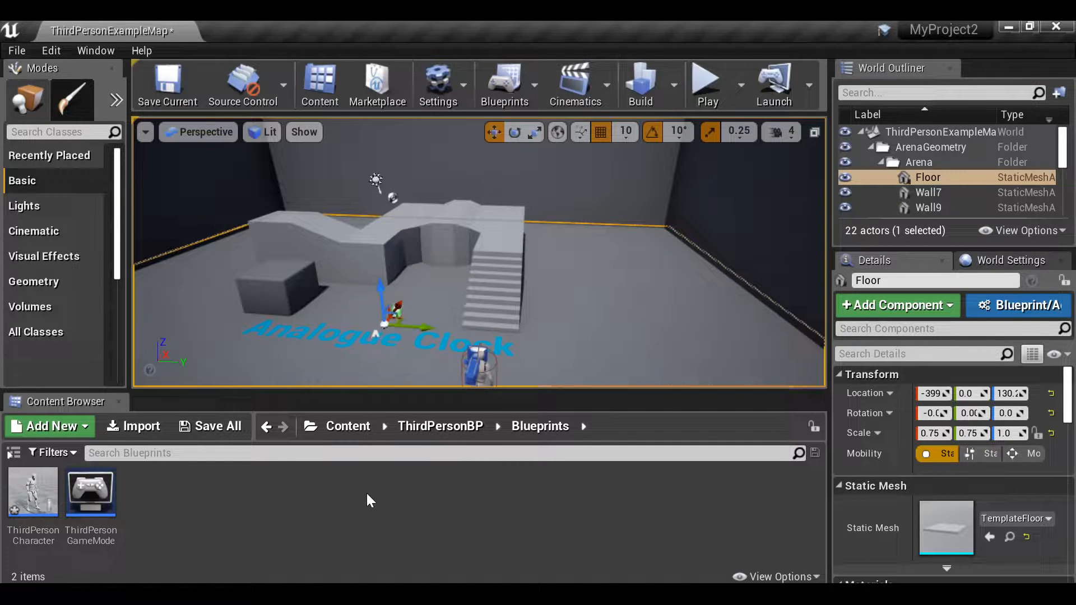
Step: Import the clock, HourH, MinH and SecH model files from the Part 10 Analogue Clock folder into the project's Blueprints folder
left_click(191, 596)
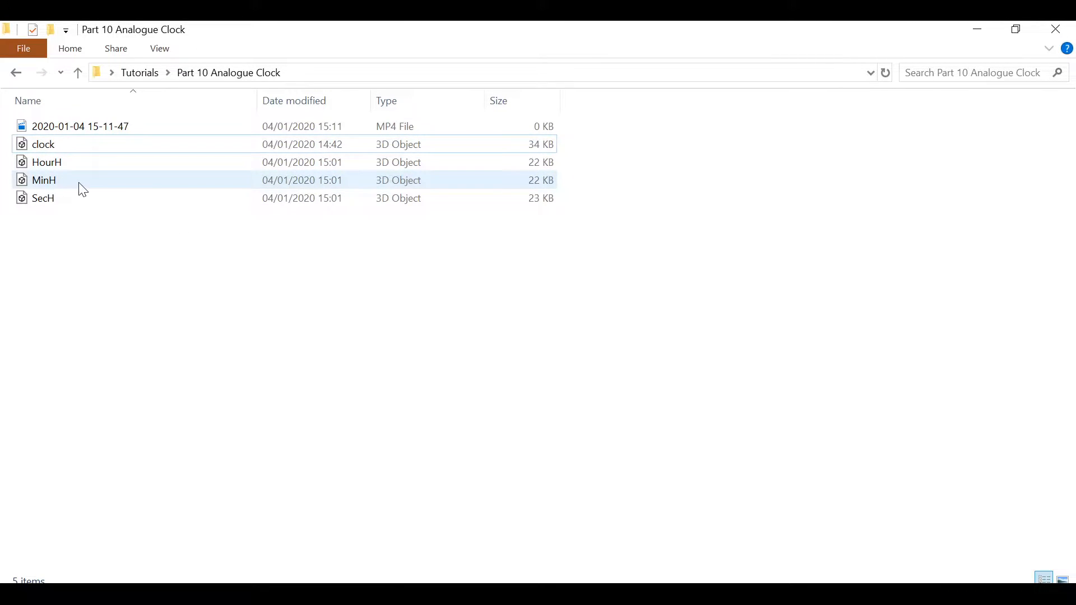
left_click_drag(179, 229, 546, 23)
left_click_drag(236, 512, 235, 511)
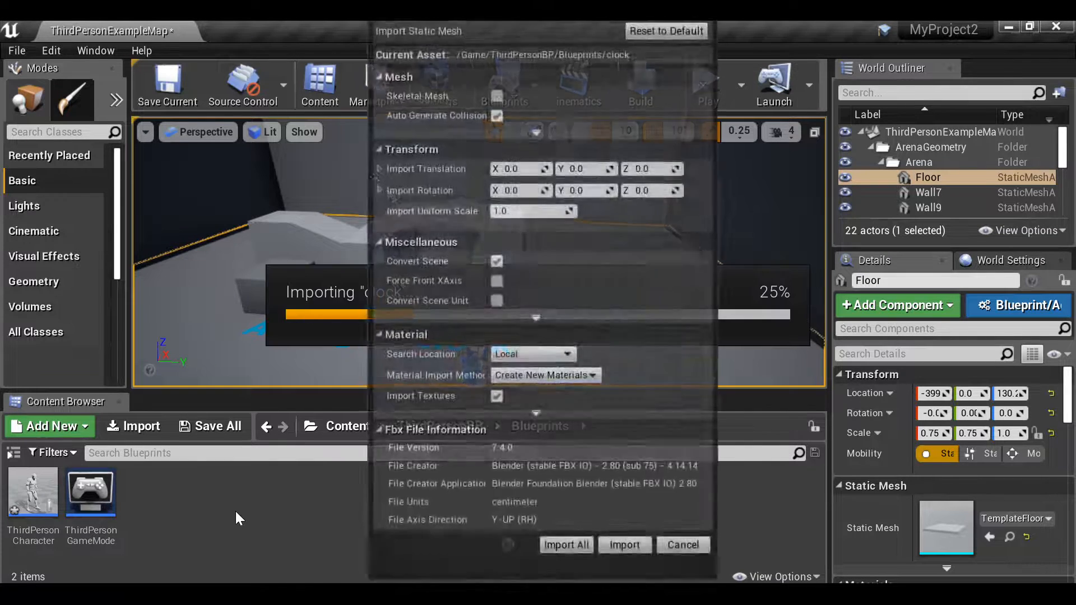
left_click(567, 543)
Step: Create a new folder named Assets inside the Blueprints folder
right_click(593, 493)
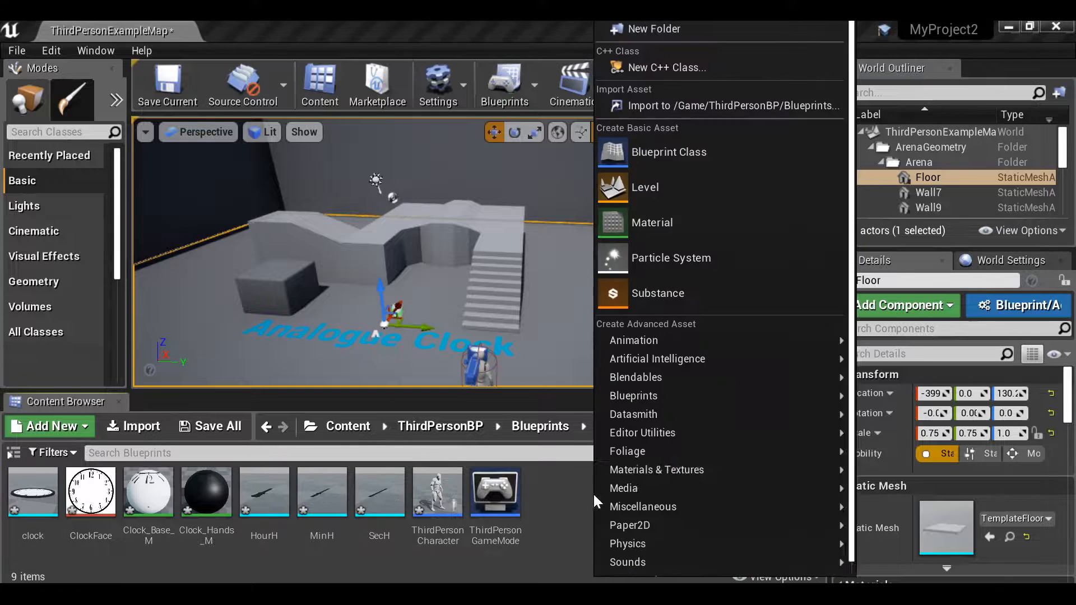
left_click(692, 28)
type("Assets")
key("Return")
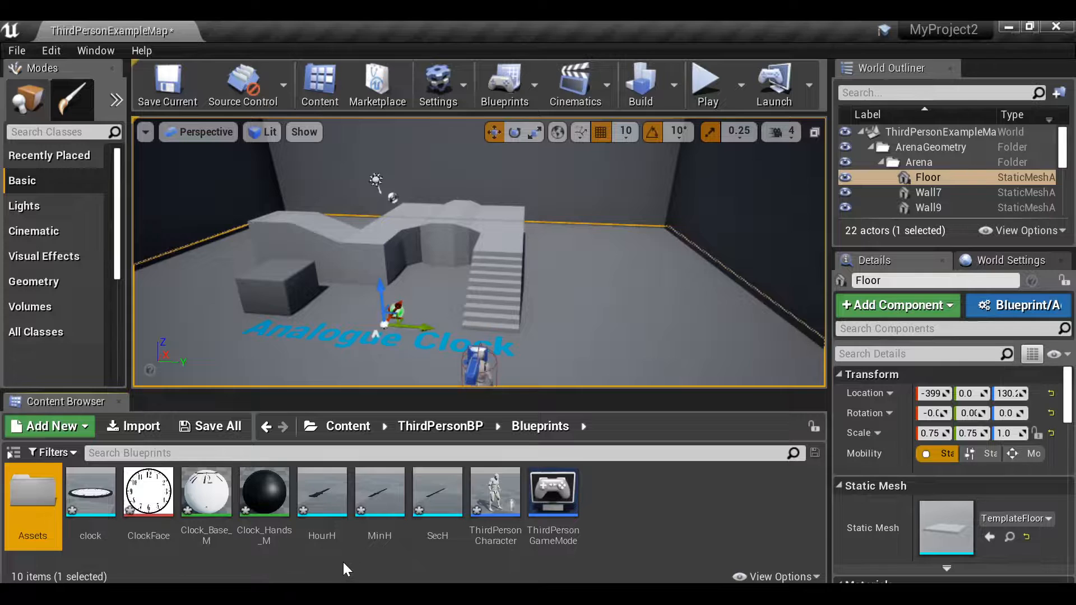
mouse_move(317, 532)
left_click(620, 511)
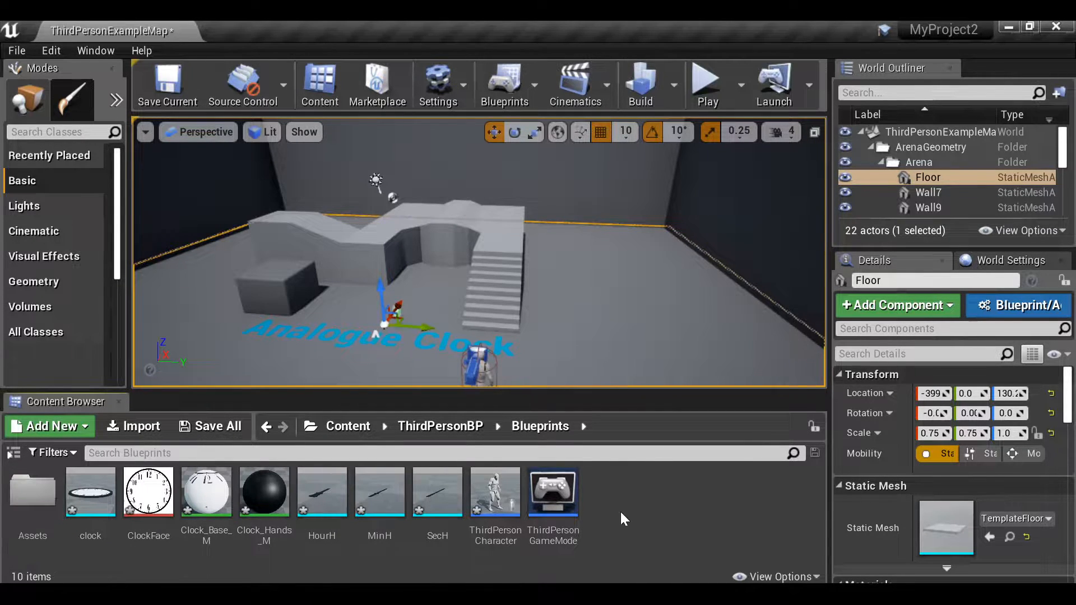
Step: Create a Blueprint class with Actor as its parent and name it Clock_BP
left_click(35, 420)
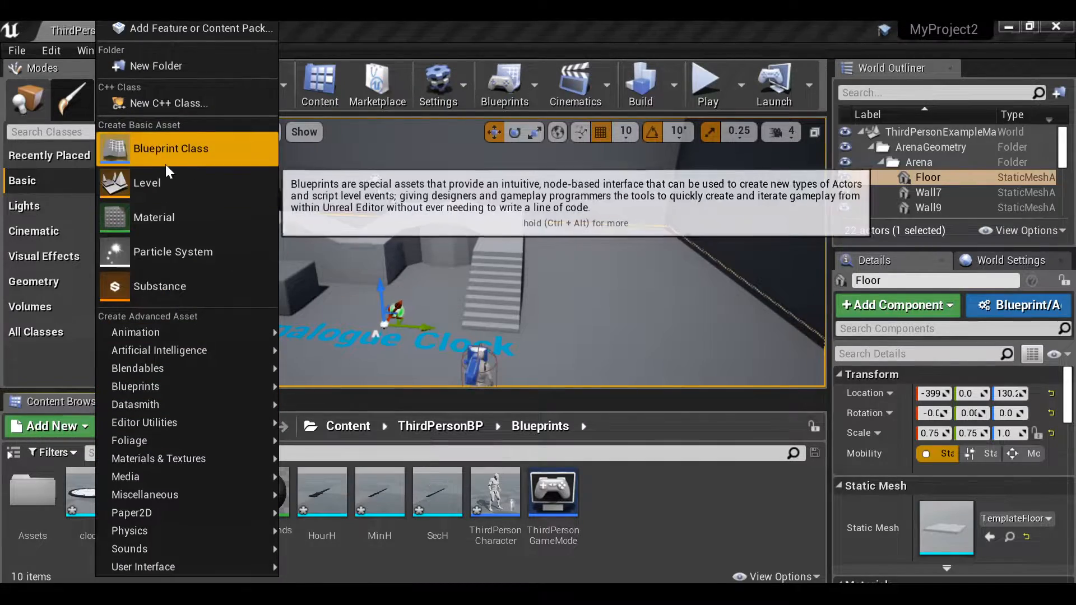
left_click(204, 157)
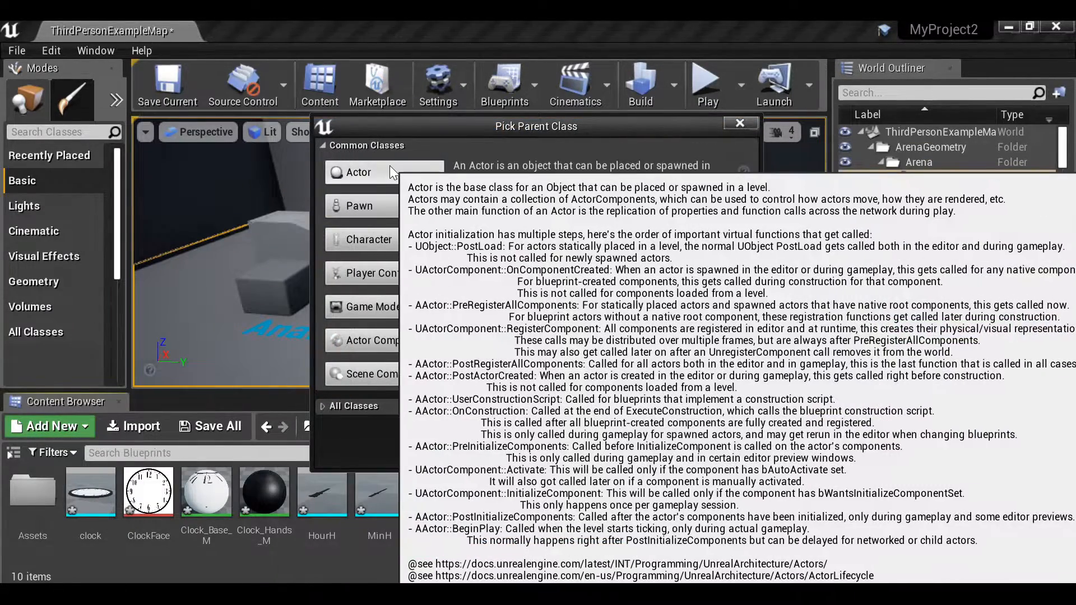
left_click(389, 166)
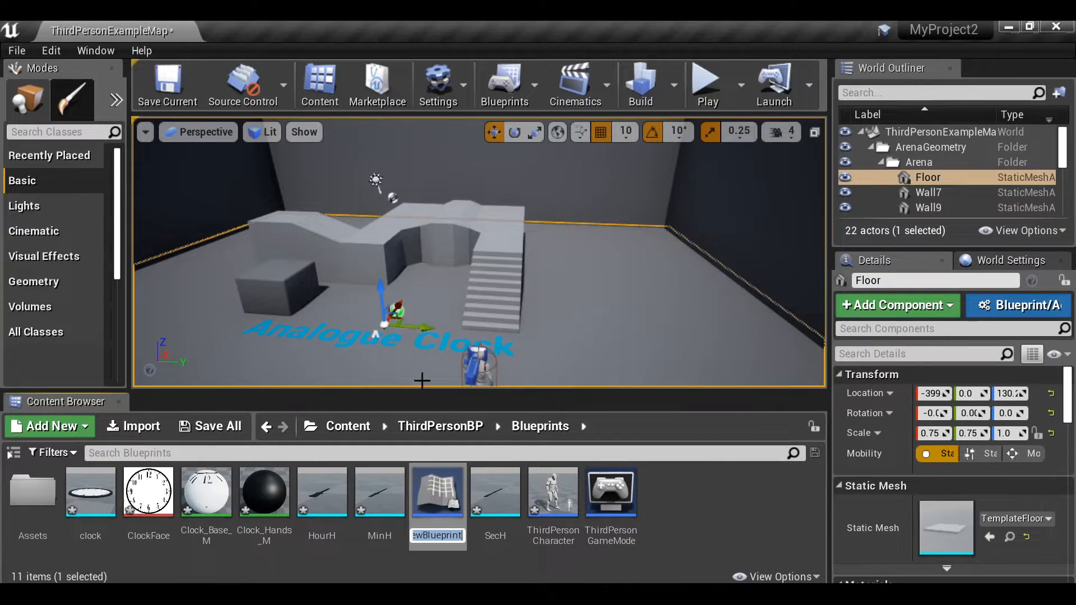
type("Clock_BP")
key("Return")
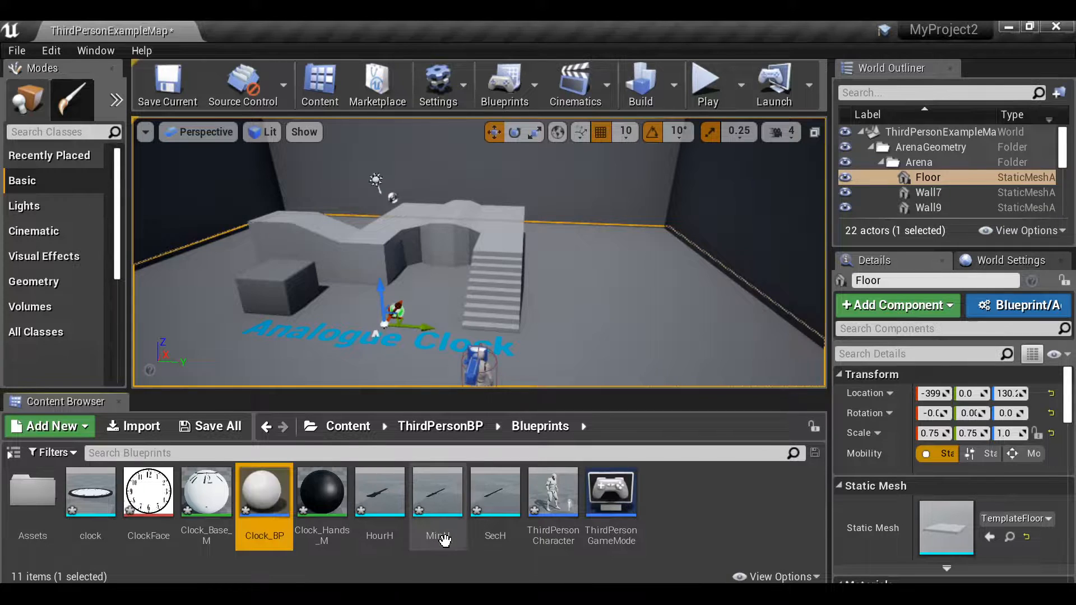
Step: Open Clock_BP and add a Static Mesh component that uses the clock mesh
double_click(255, 509)
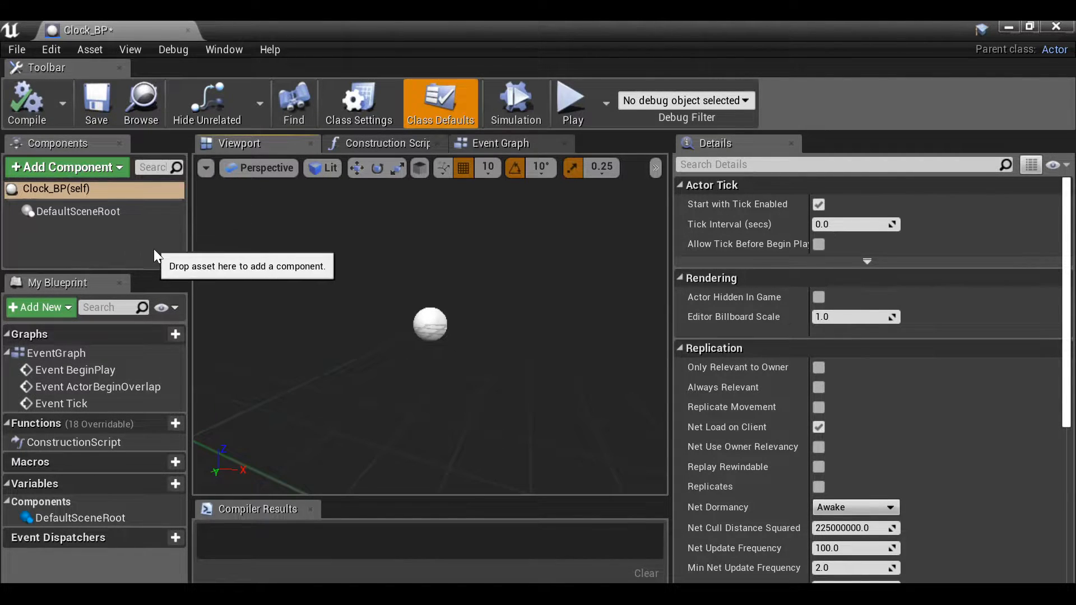
left_click(1005, 29)
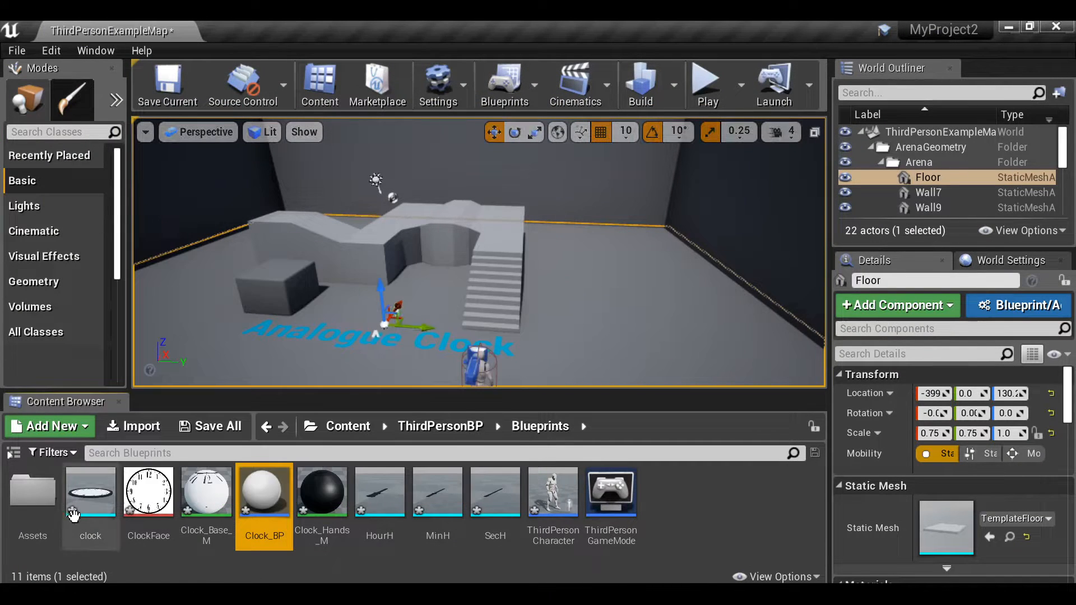
left_click(74, 507)
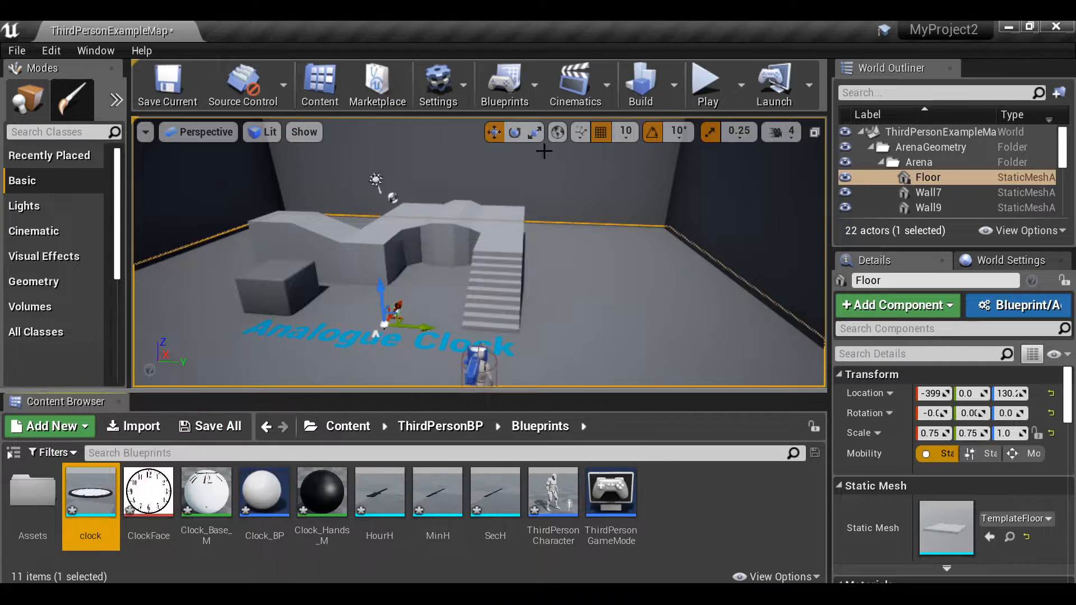
mouse_move(522, 17)
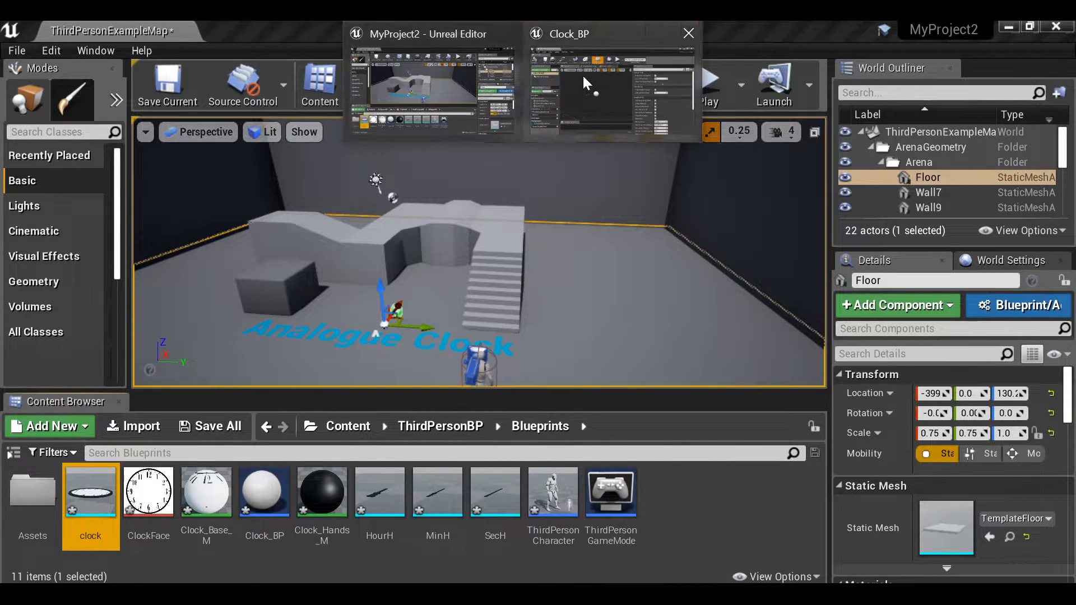
left_click(590, 73)
left_click(51, 170)
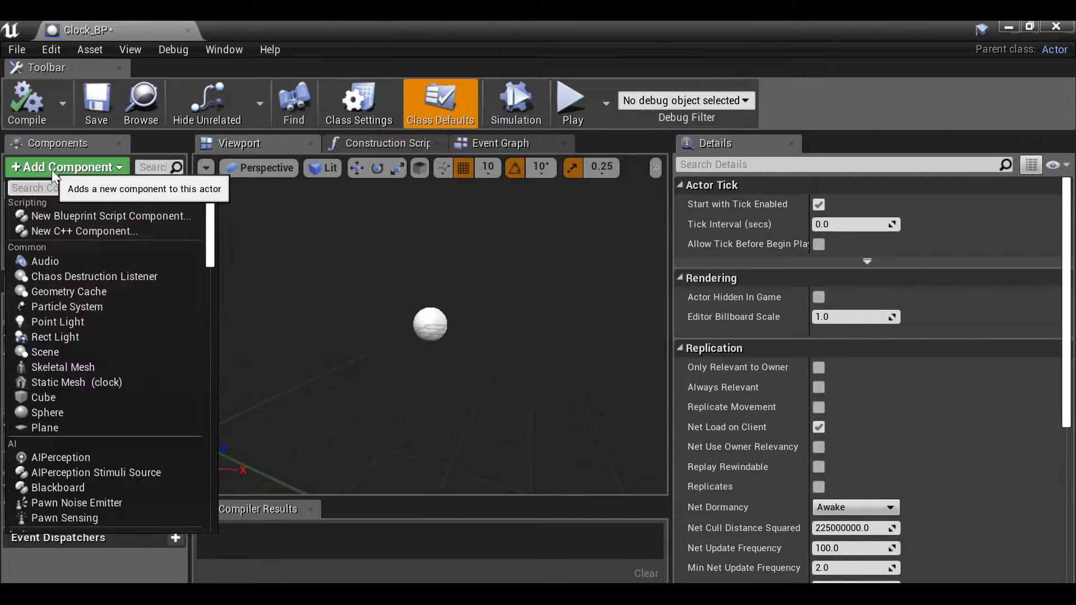
type("static")
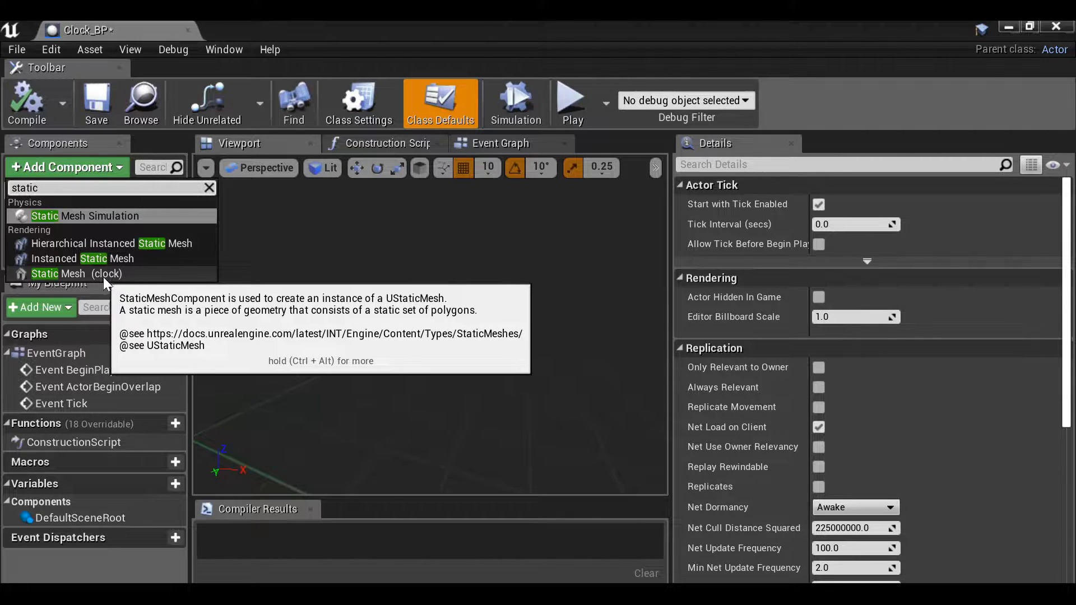
left_click(119, 277)
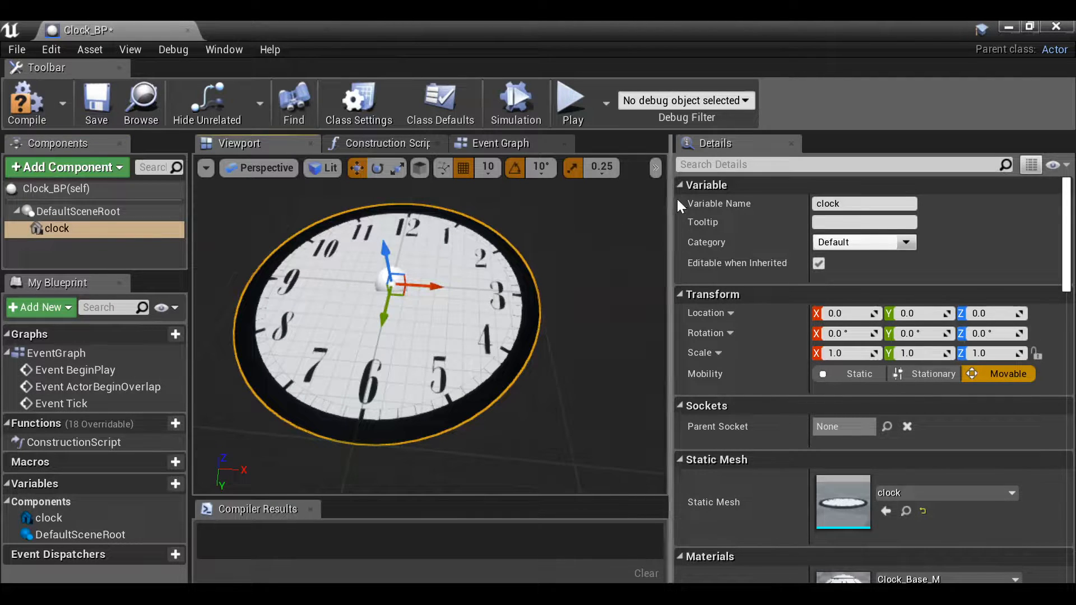
Step: Add a Static Mesh component using the HourH mesh as a child of the clock component in Clock_BP
left_click(1008, 26)
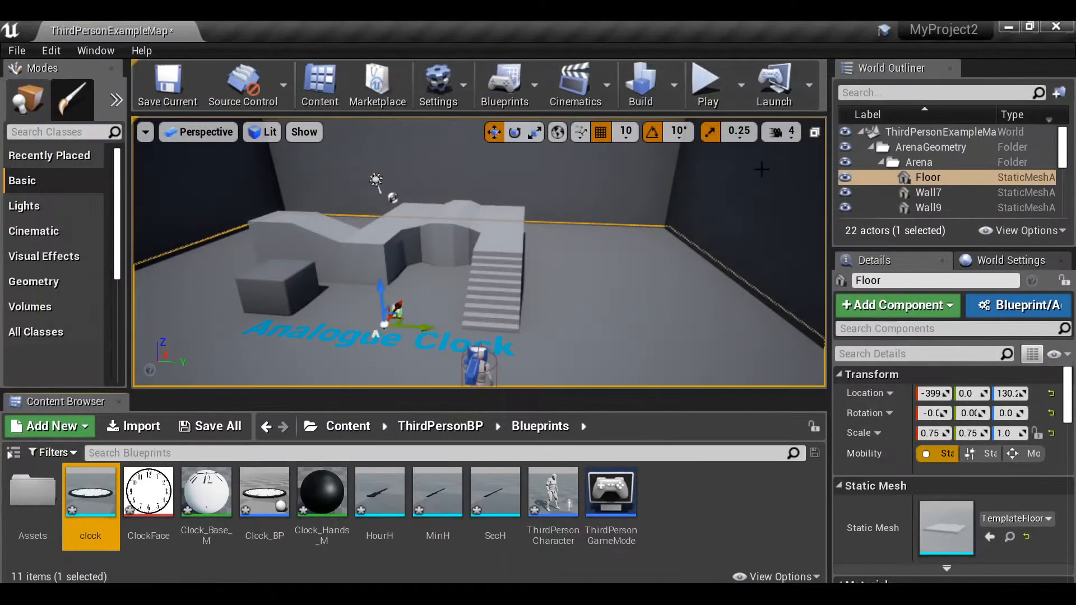
left_click(378, 519)
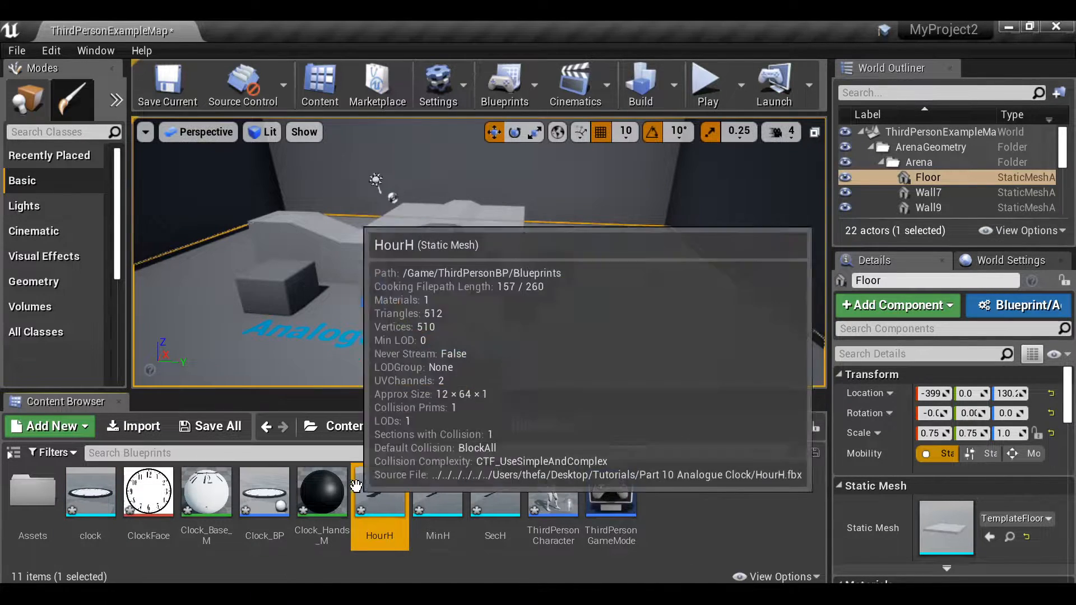
left_click(520, 12)
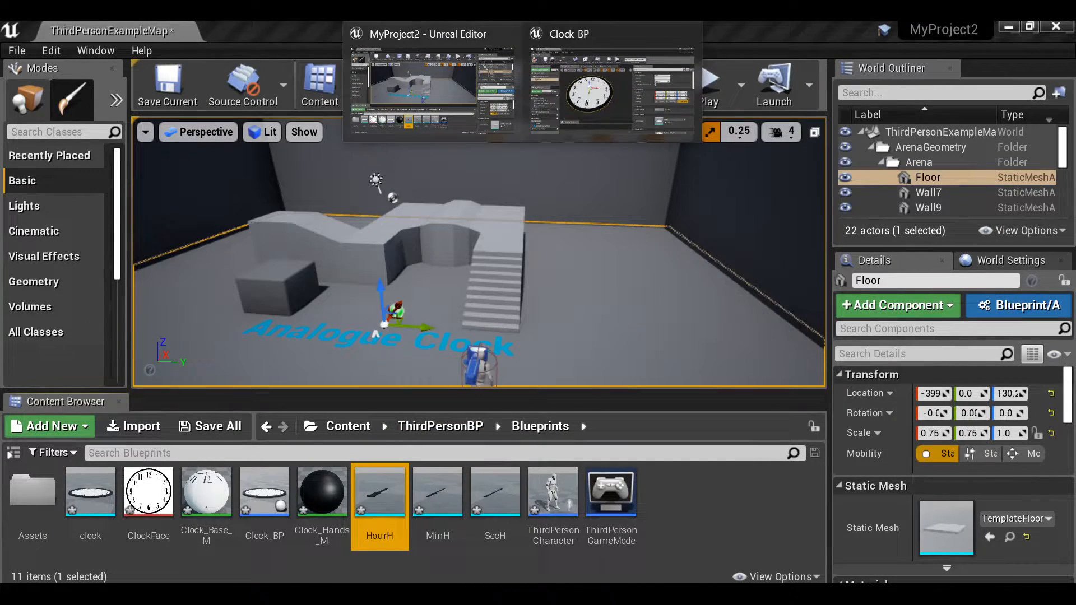
left_click(617, 91)
left_click(54, 162)
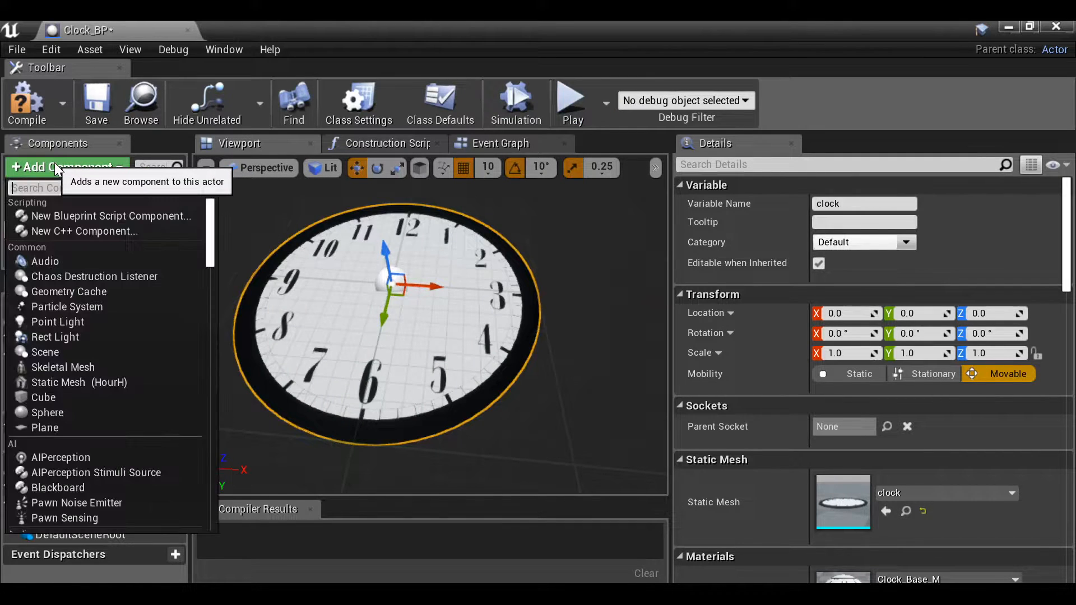
type("stati")
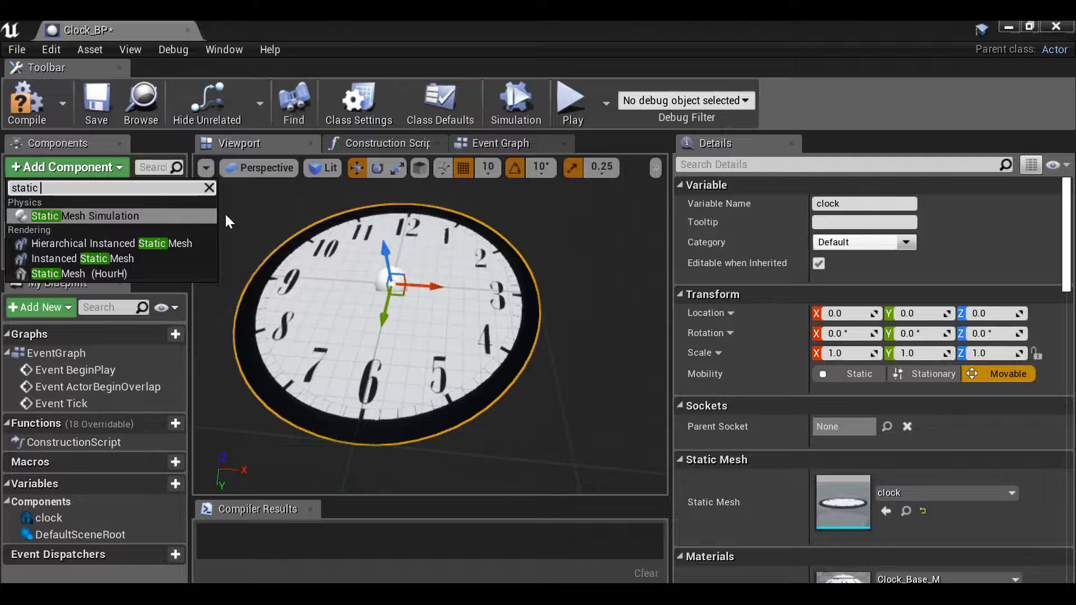
type("c")
left_click(109, 271)
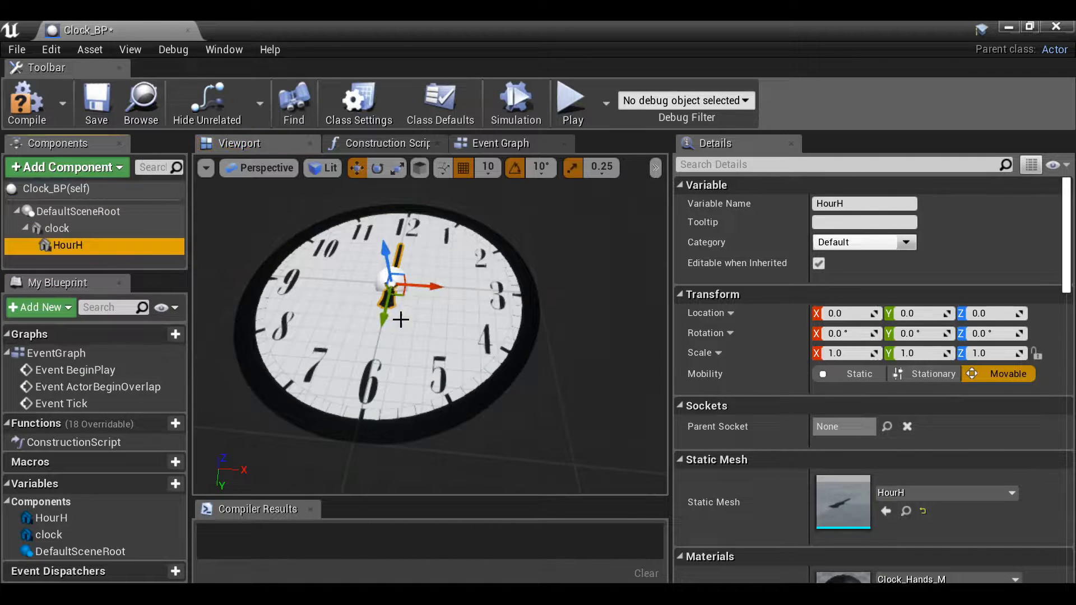
Step: Add a Static Mesh component using the MinH mesh under the clock component, as a sibling of HourH, keeping the name MinH
left_click(1009, 27)
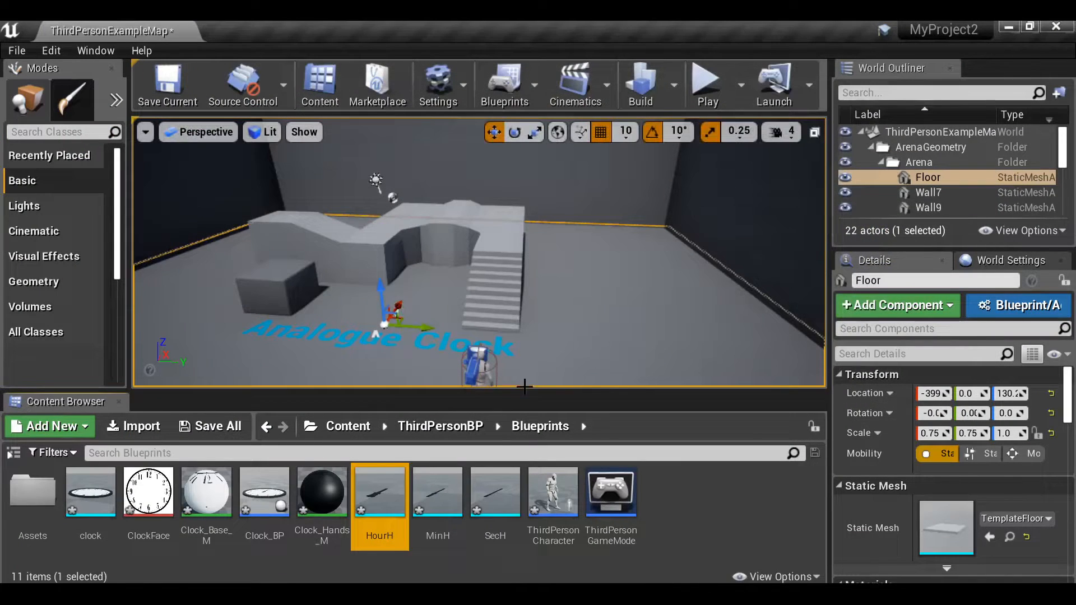
left_click(438, 493)
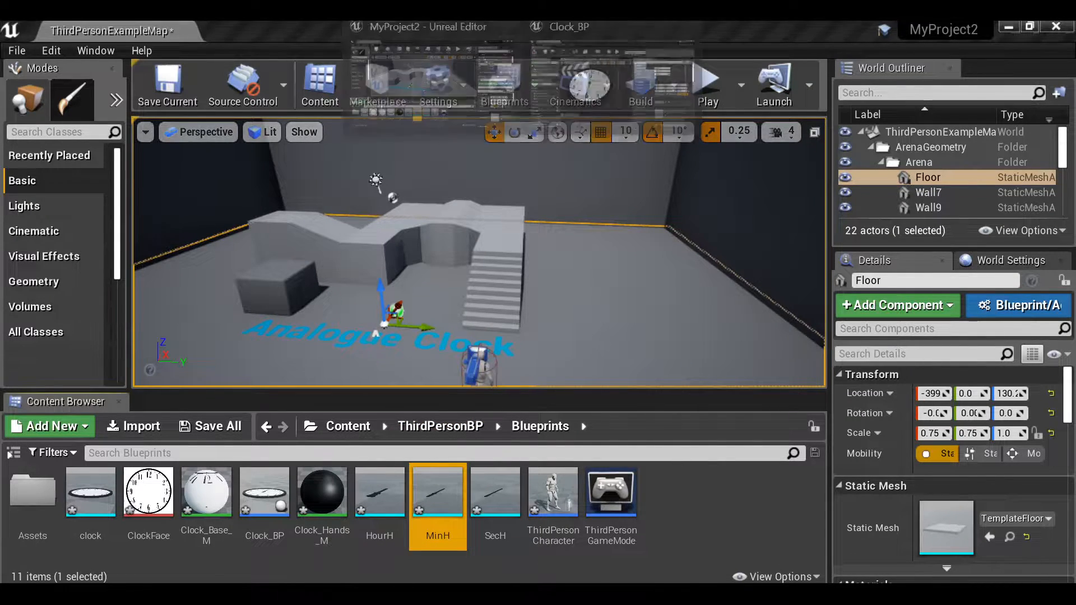
left_click(600, 77)
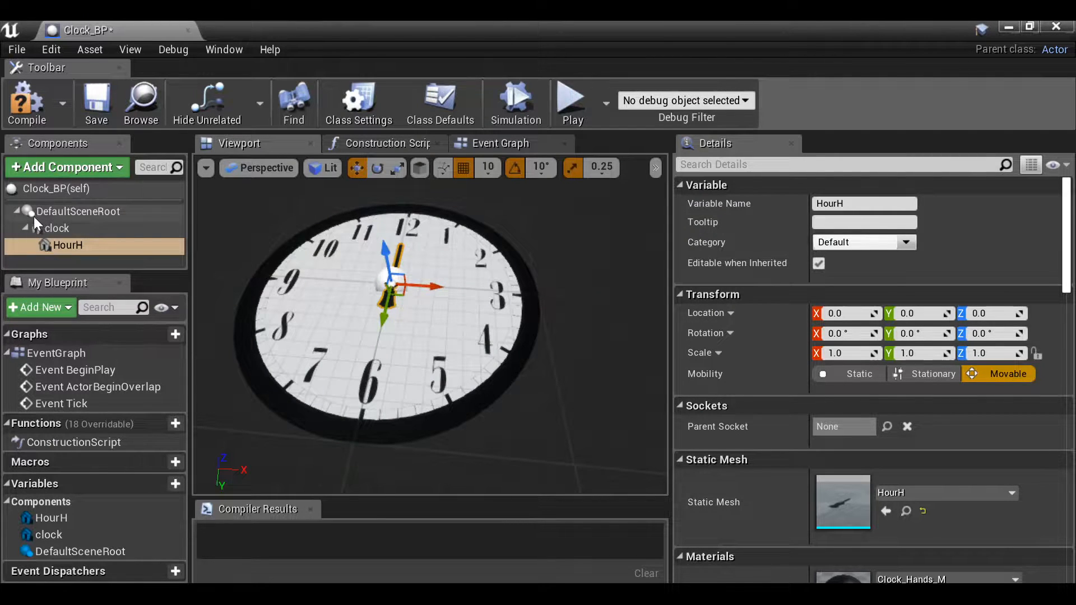
left_click(60, 229)
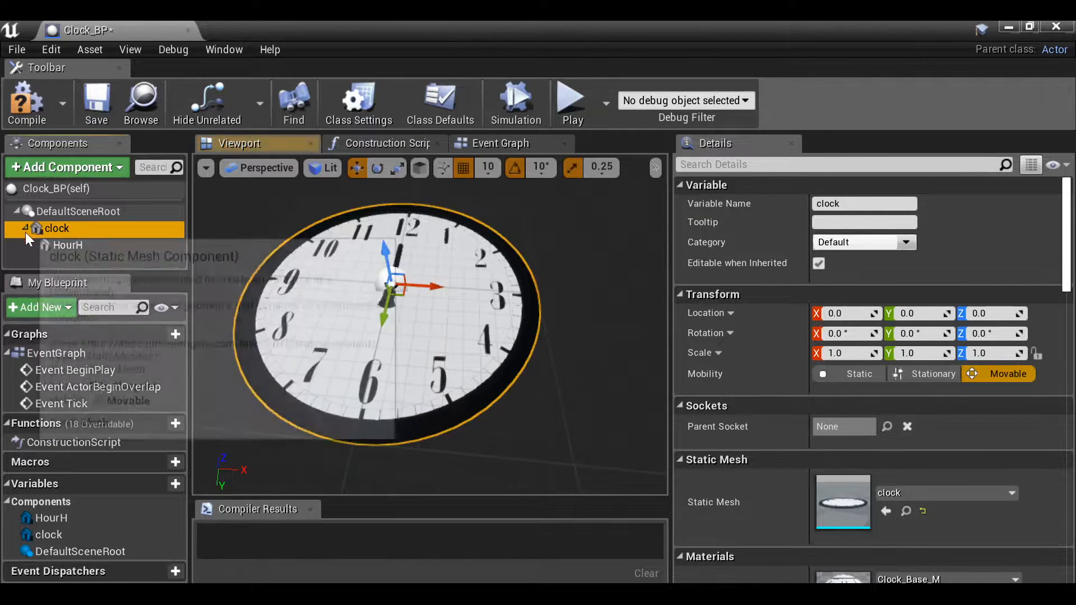
left_click(73, 244)
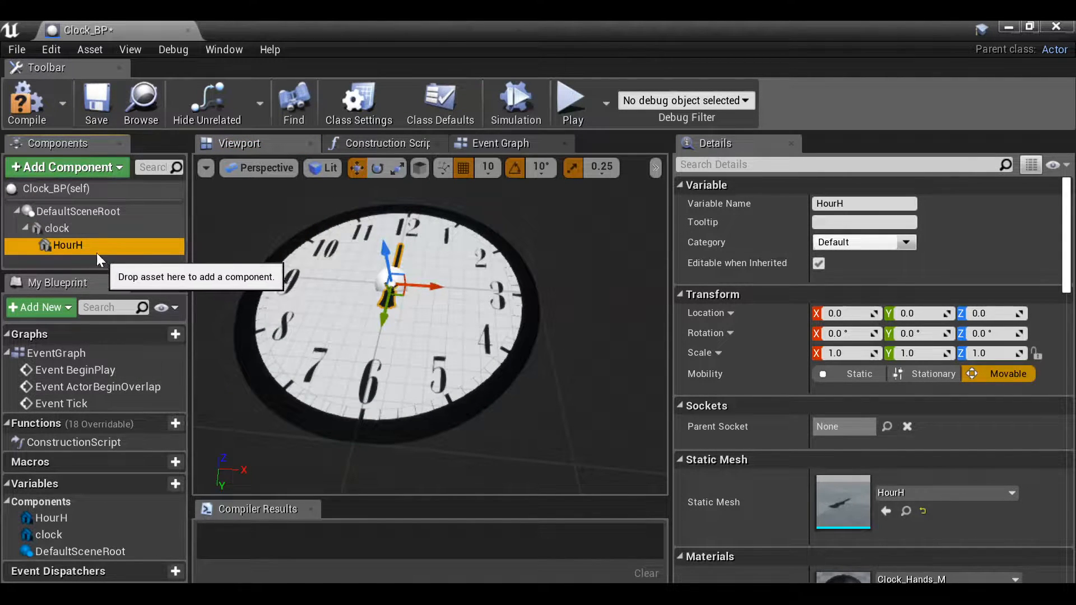
left_click(57, 228)
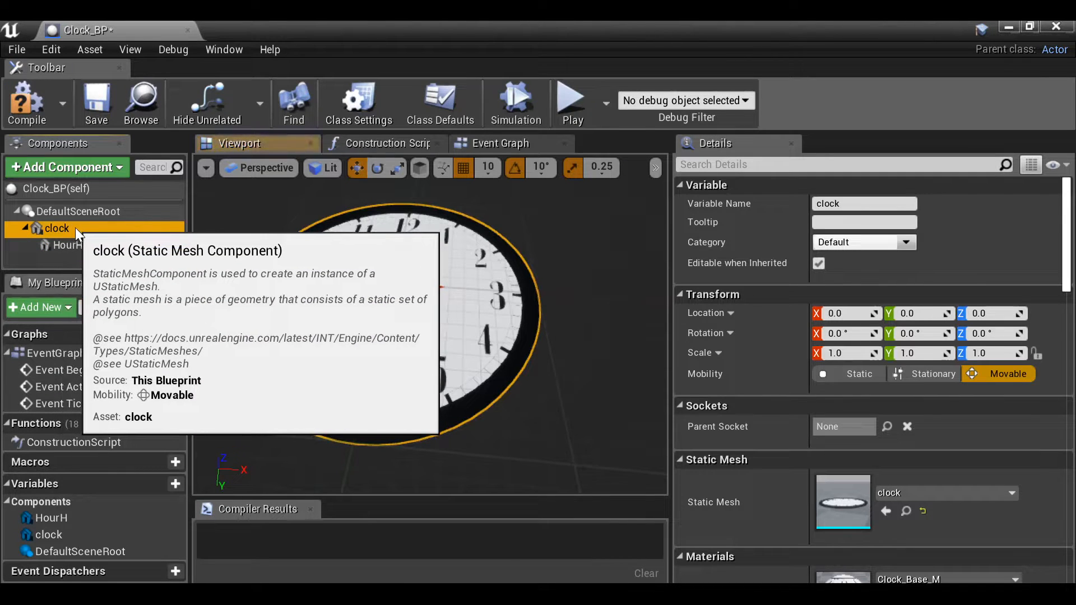
left_click(35, 166)
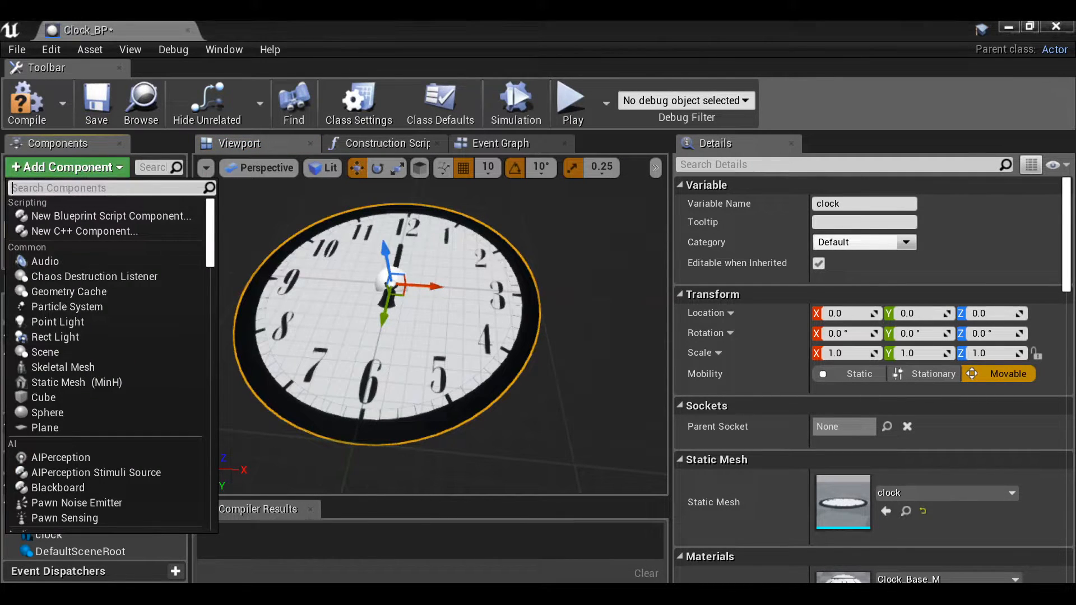
type("statiu")
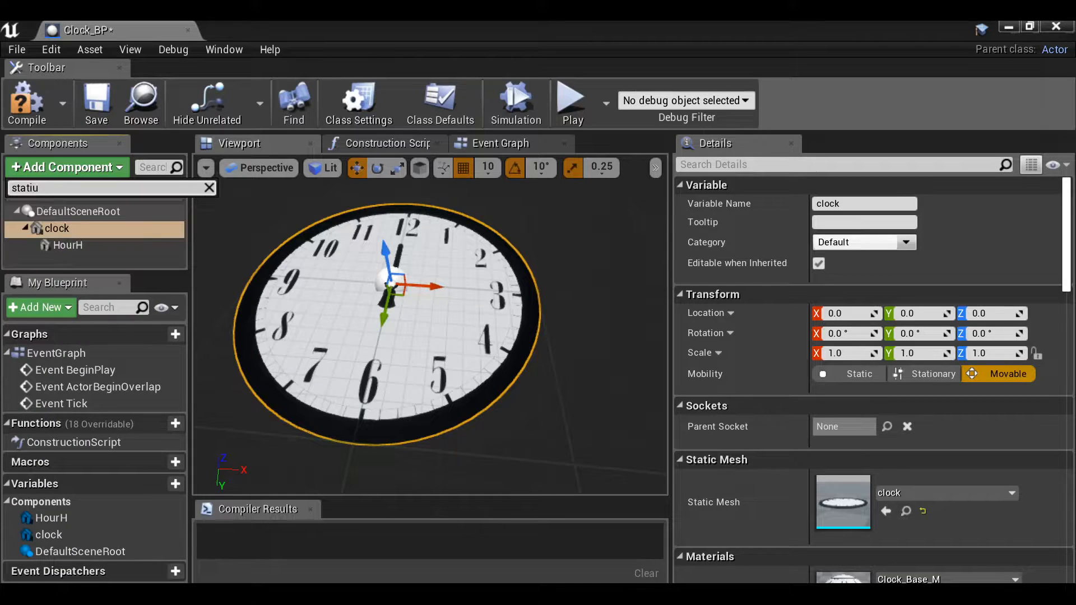
key("BackSpace")
key("BackSpace")
key("BackSpace")
key("BackSpace")
type("sta")
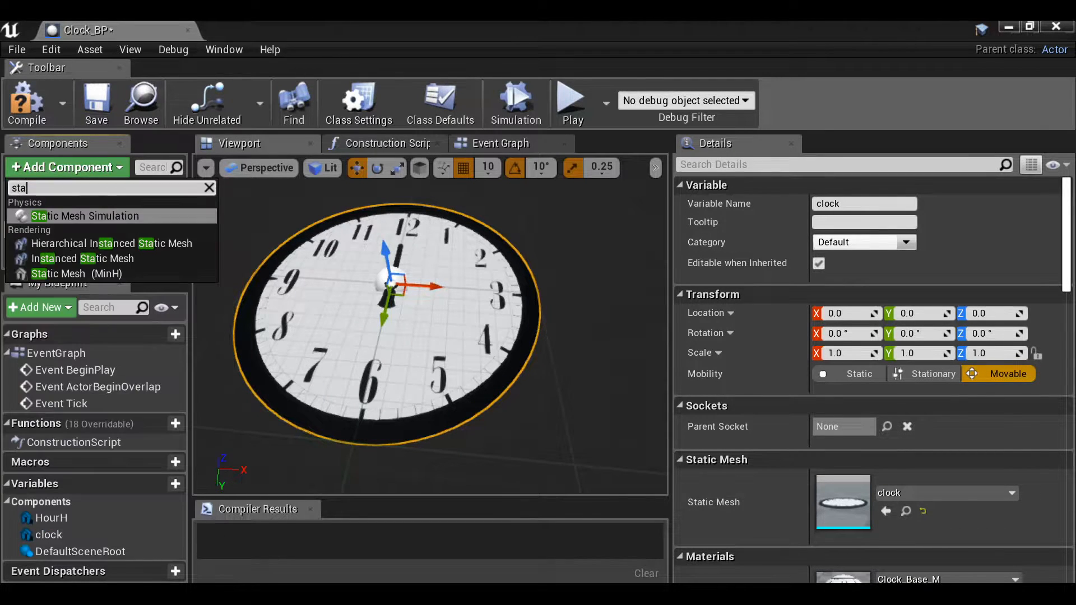
type("tic")
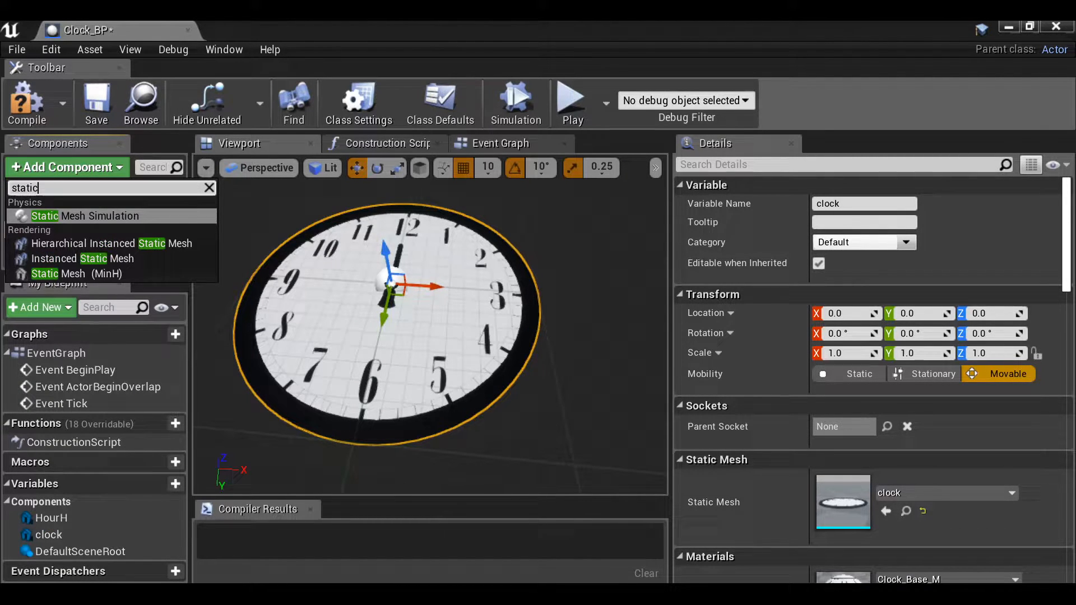
left_click(89, 270)
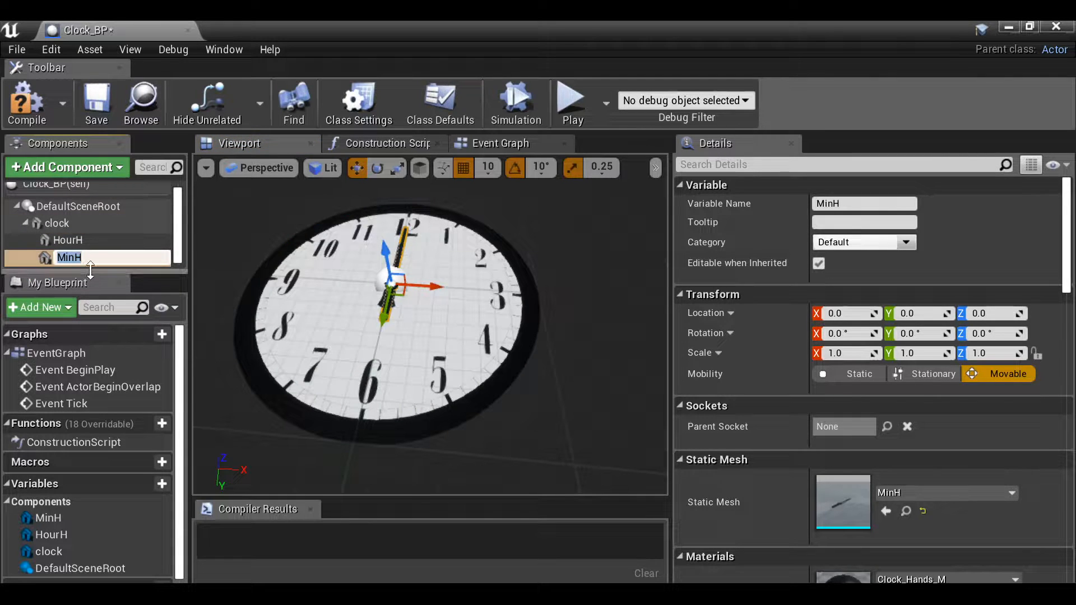
key("Return")
Step: Add a Static Mesh component using the SecH mesh under the clock component, keep the name SecH, and compile the Blueprint
left_click(1008, 27)
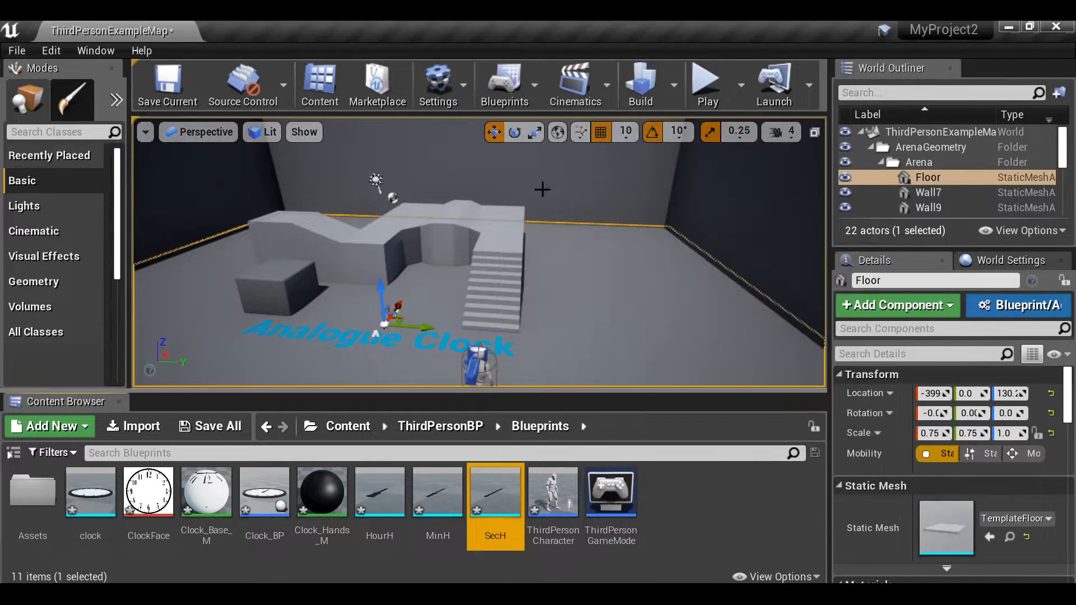
left_click(573, 74)
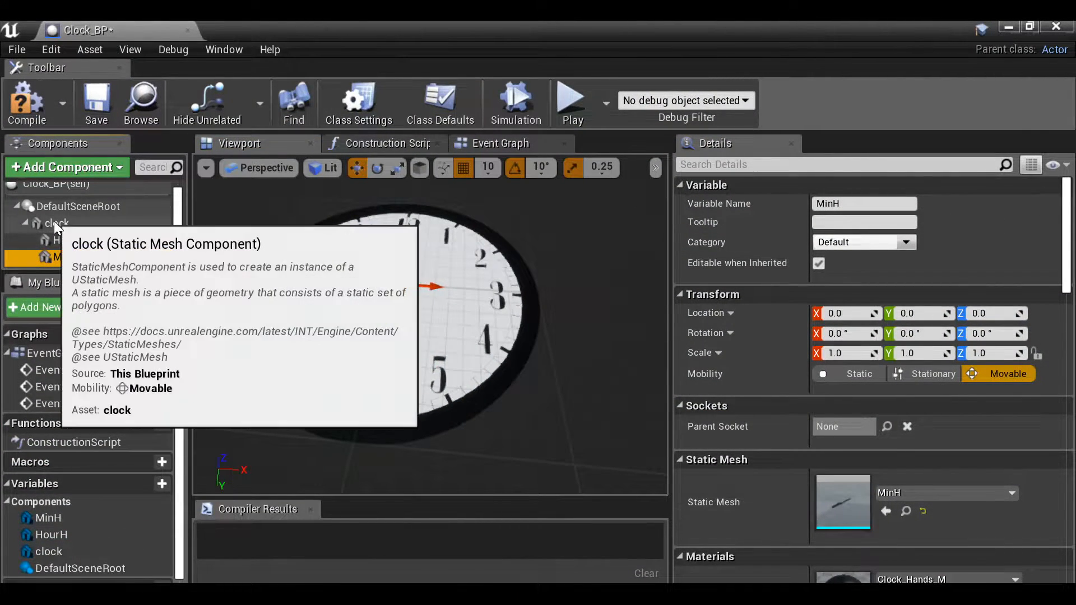
left_click(85, 224)
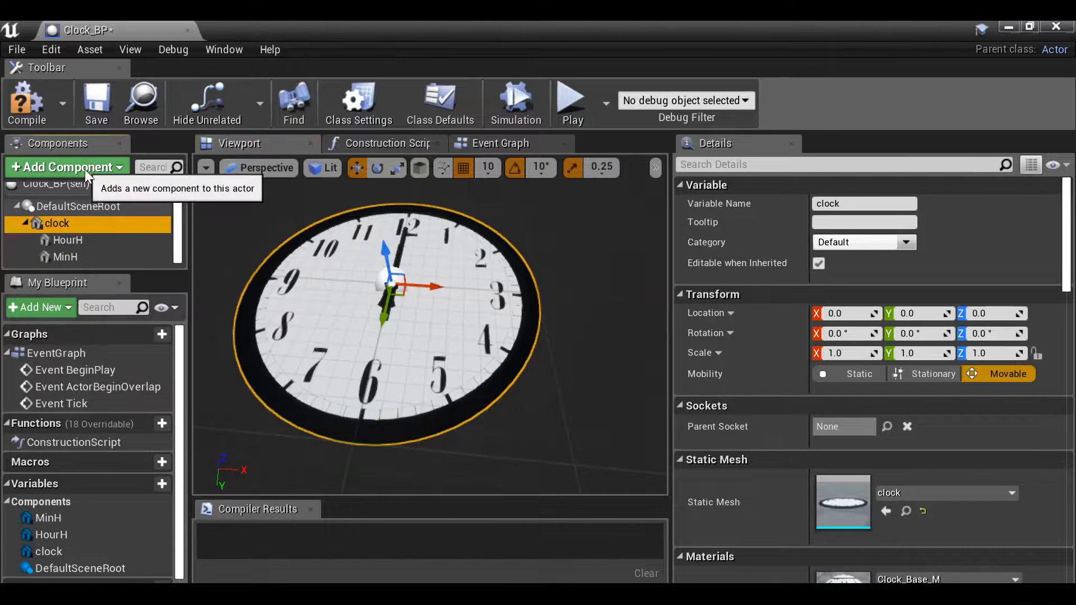
left_click(84, 168)
type("static")
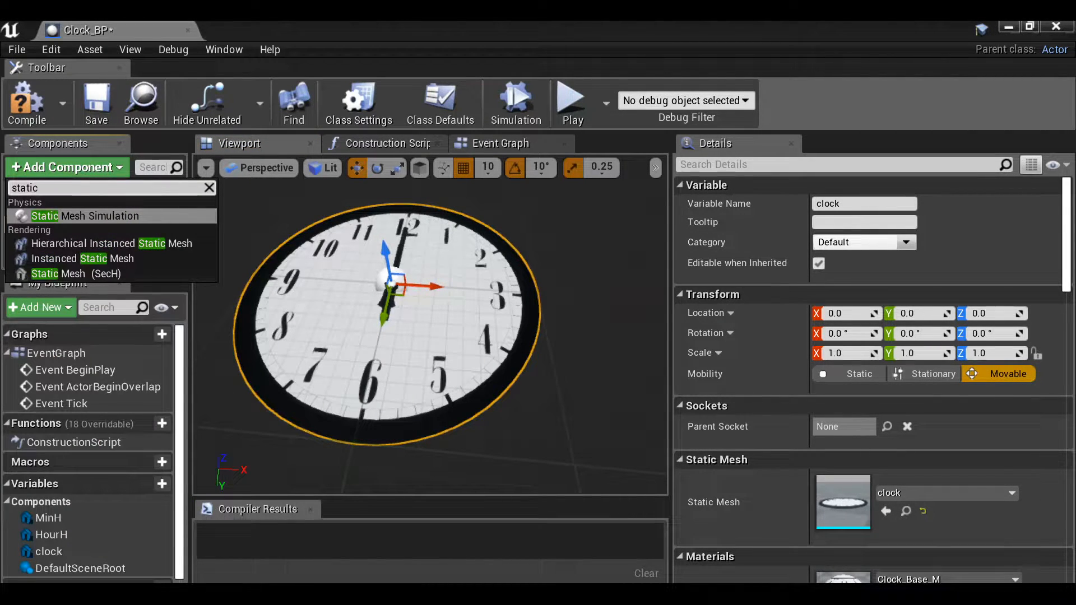
left_click(89, 273)
key("Return")
key("F7")
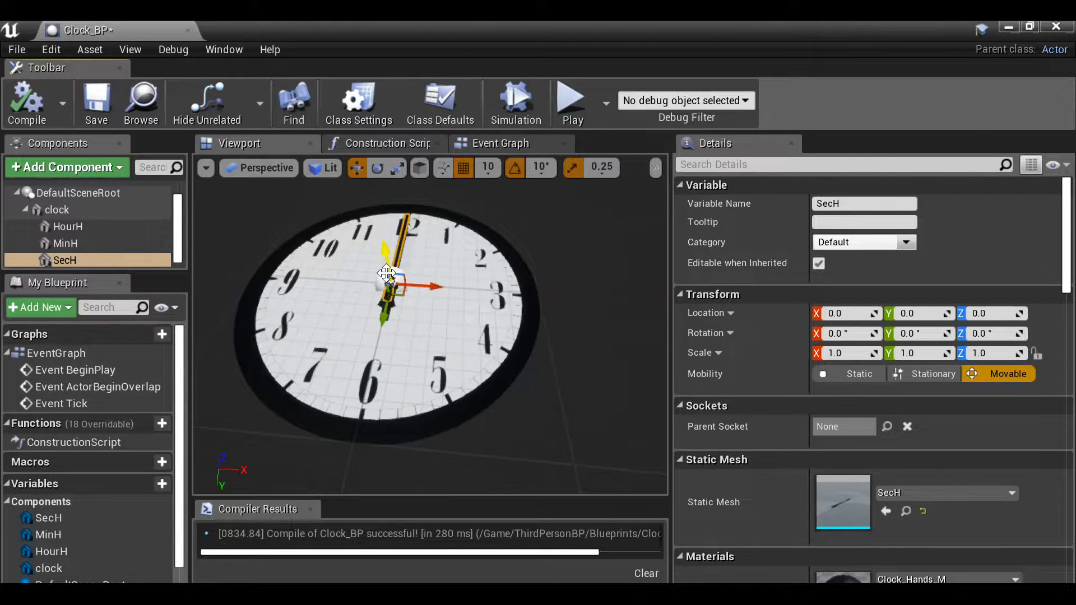
Step: Delete the default event nodes from Clock_BP's Event Graph and add an Event Tick node
left_click(507, 146)
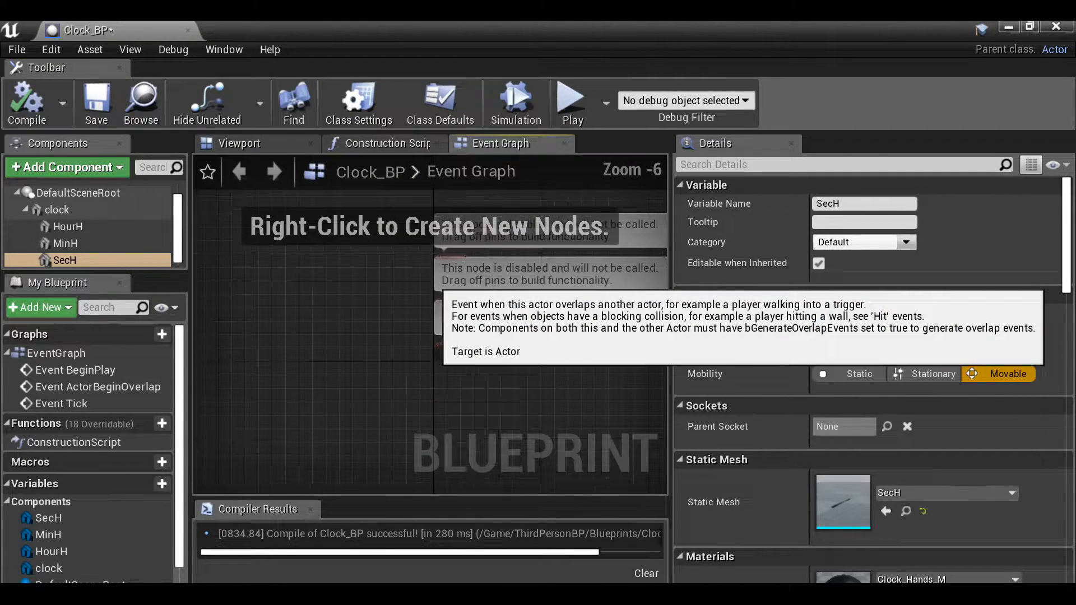
left_click_drag(484, 375, 485, 375)
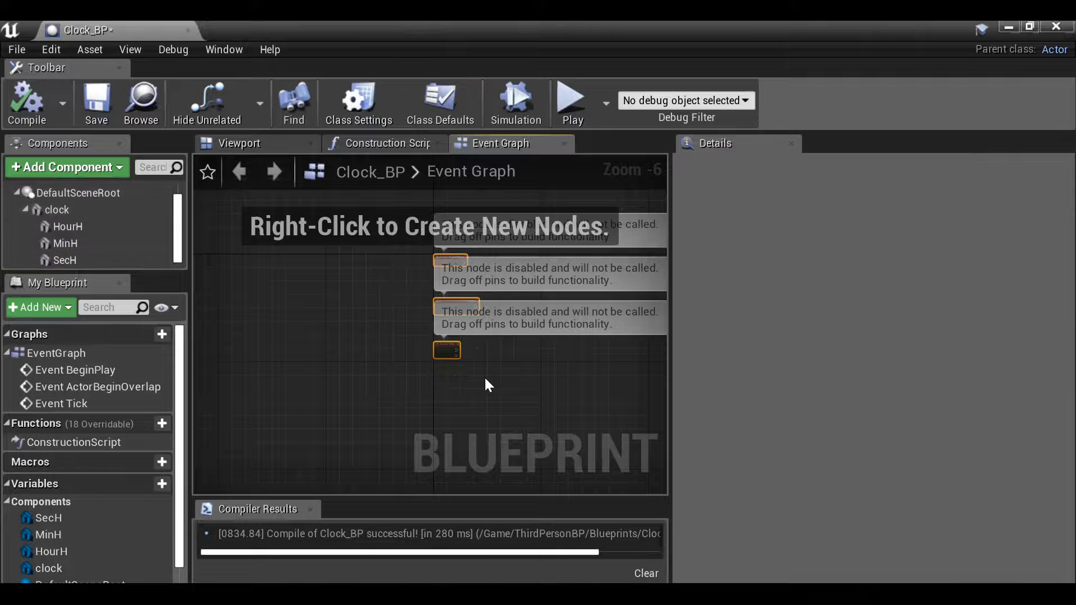
key("Delete")
scroll(424, 339, "up", 1)
right_click(387, 309)
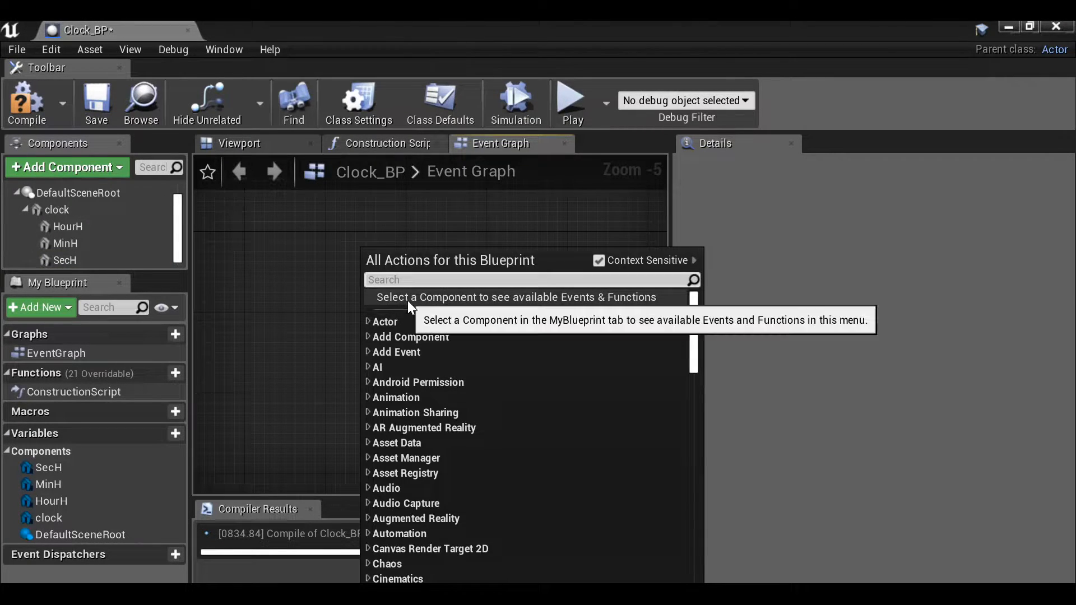
type("event tick")
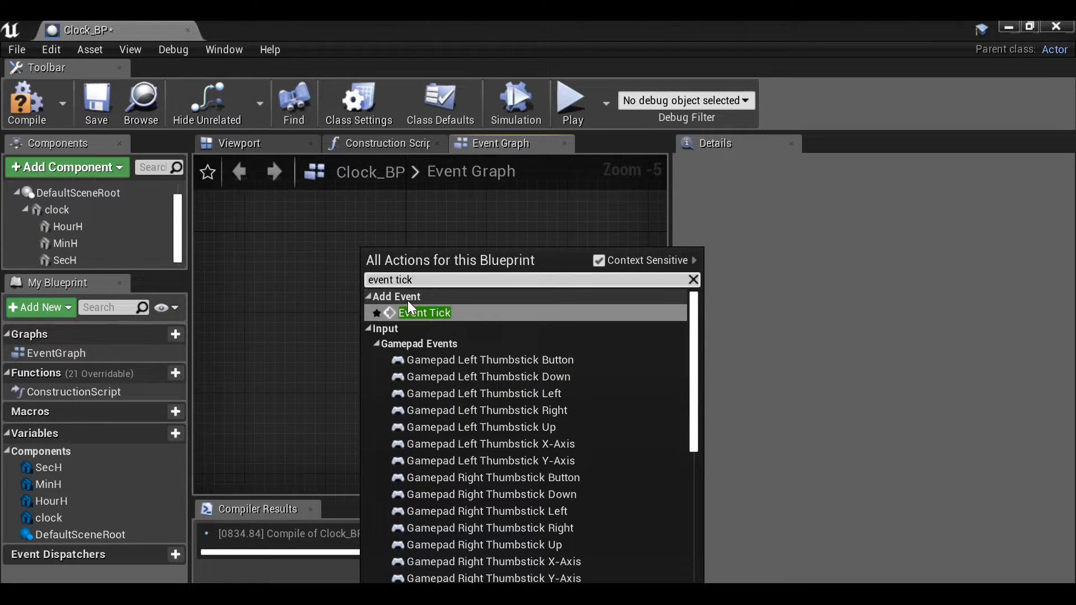
left_click(412, 309)
scroll(435, 308, "up", 3)
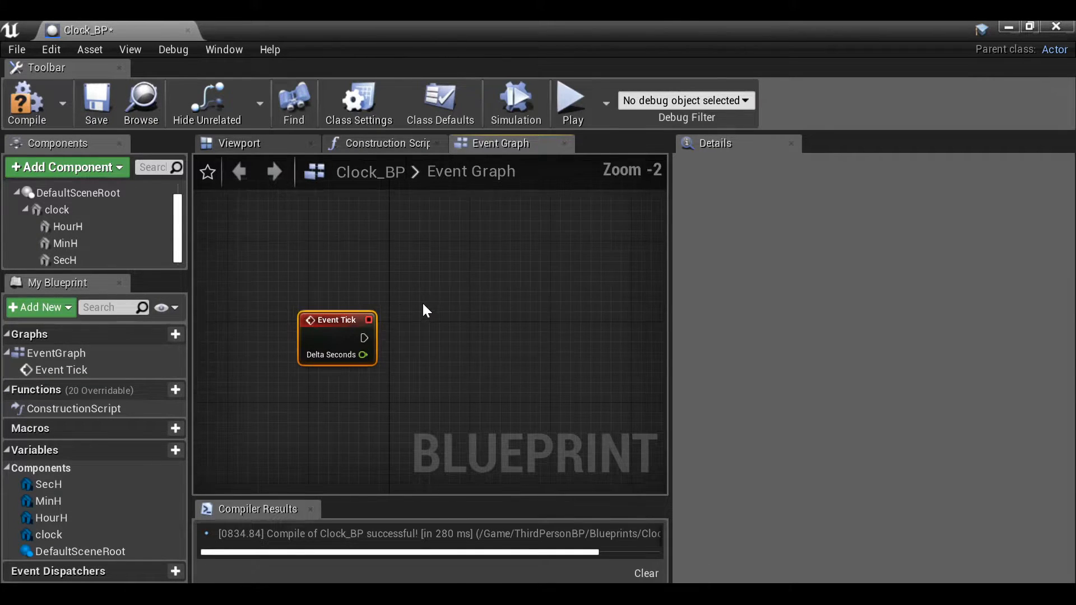
Step: Add a Delay node executed by Event Tick and set its Duration to 1.0
left_click_drag(335, 320, 478, 290)
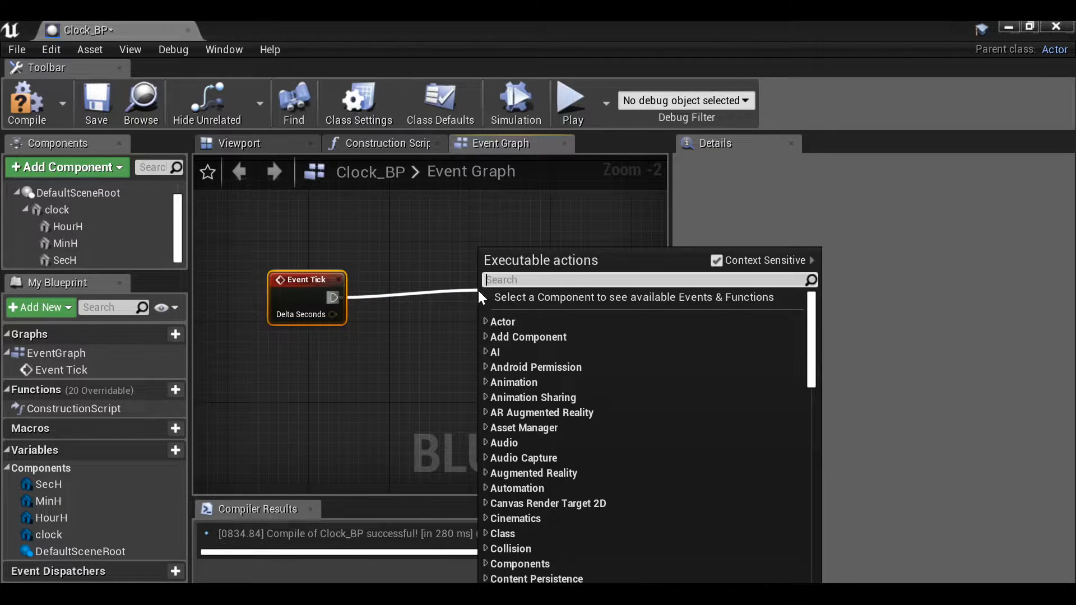
type("delay")
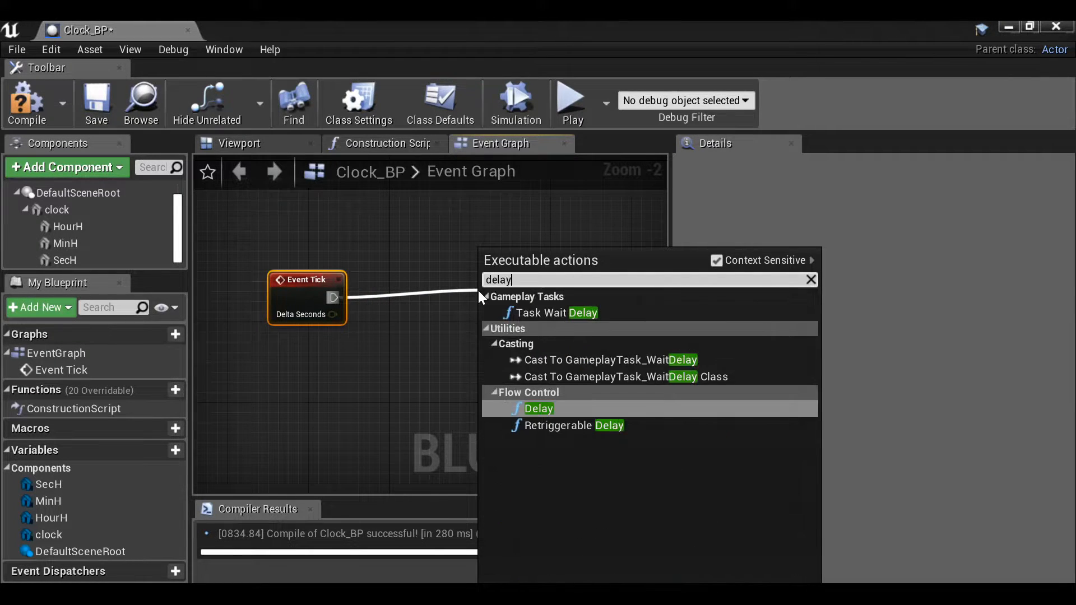
key("Return")
left_click_drag(593, 330, 486, 280)
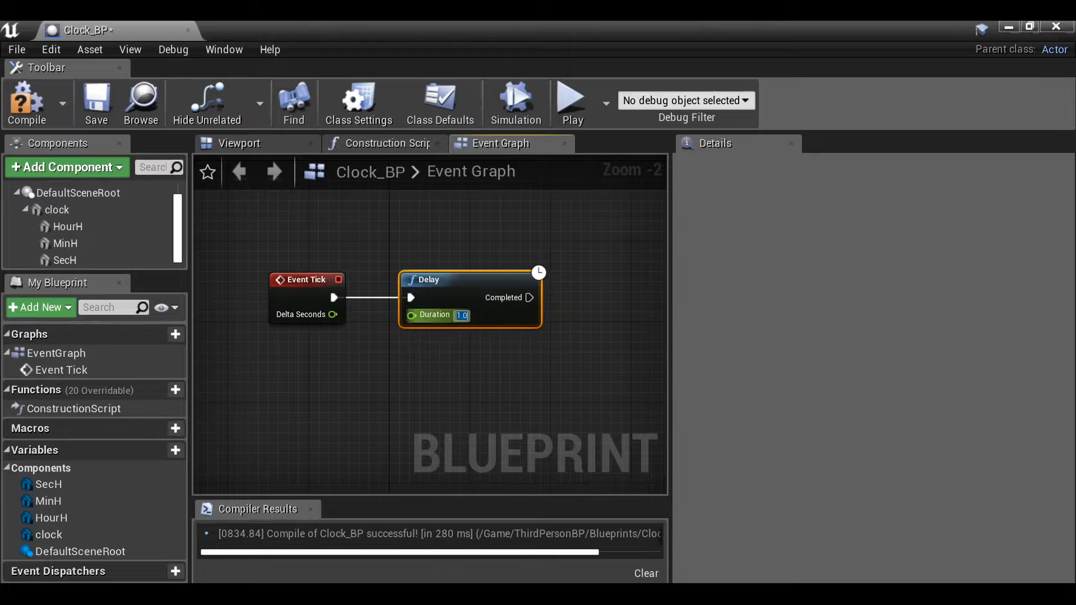
Step: Place a SecH reference in the graph, add a SetRelativeRotation node targeting it, and execute it from the Delay's Completed output
scroll(521, 284, "down", 1)
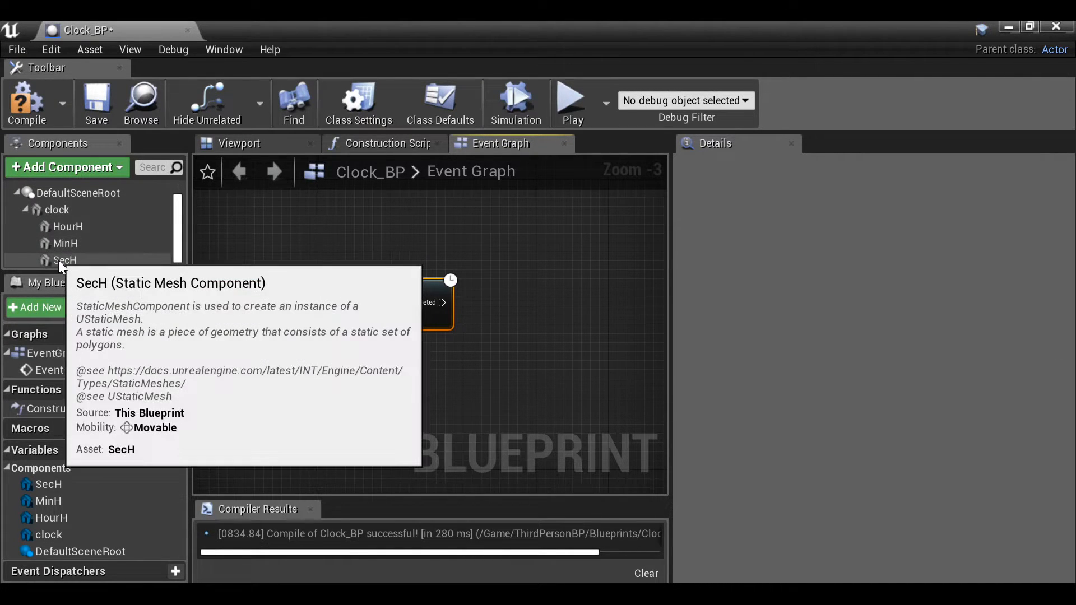
left_click_drag(58, 260, 451, 224)
right_click_drag(453, 256, 303, 267)
left_click_drag(358, 239, 450, 332)
type("set")
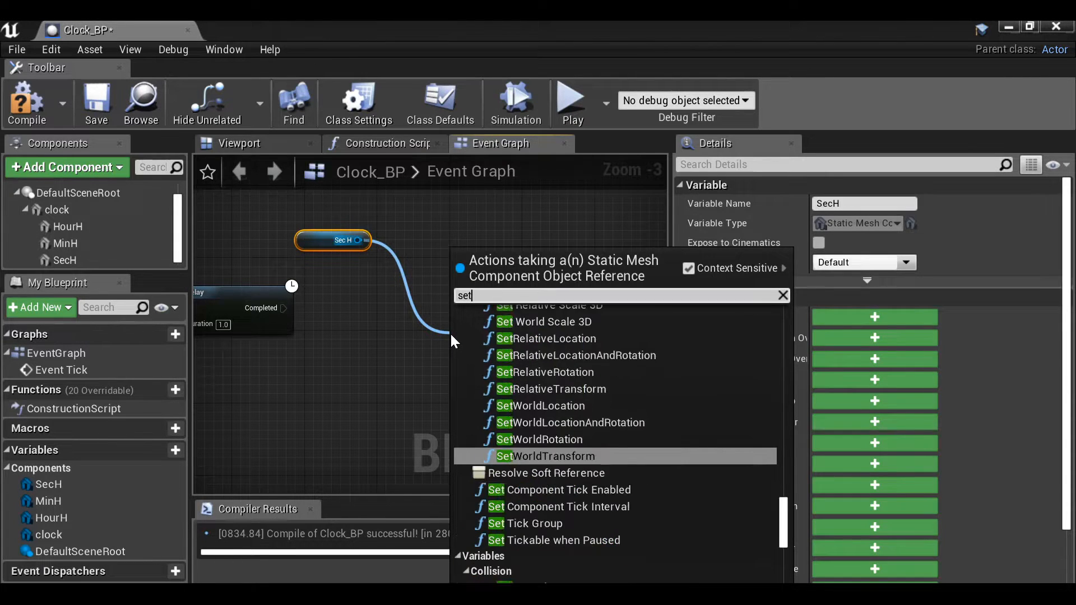
type(" relative")
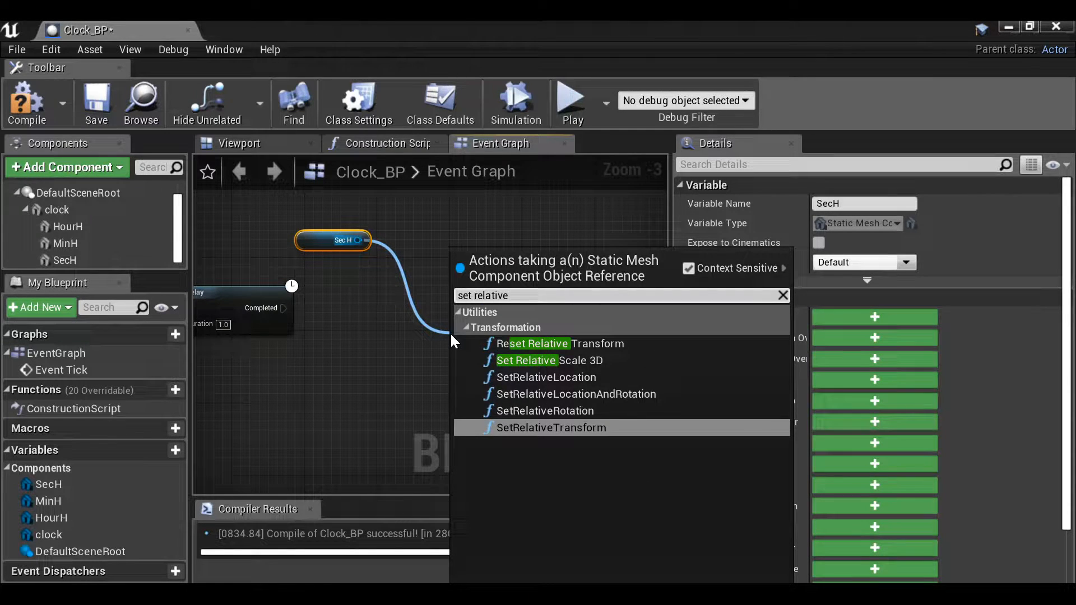
type(" rot")
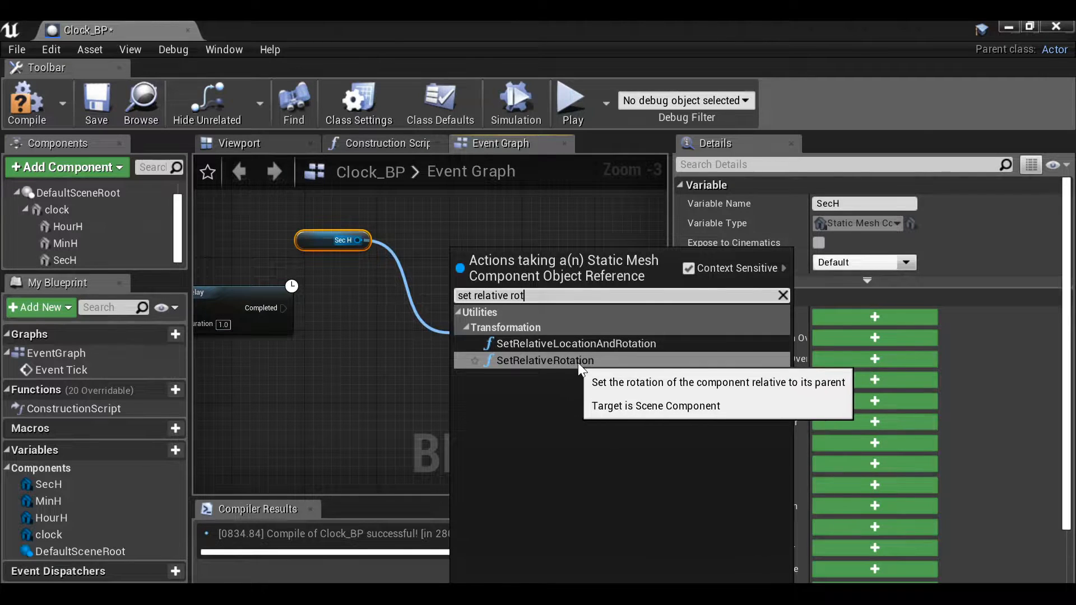
left_click(626, 362)
left_click_drag(523, 344, 520, 291)
left_click_drag(283, 308, 462, 310)
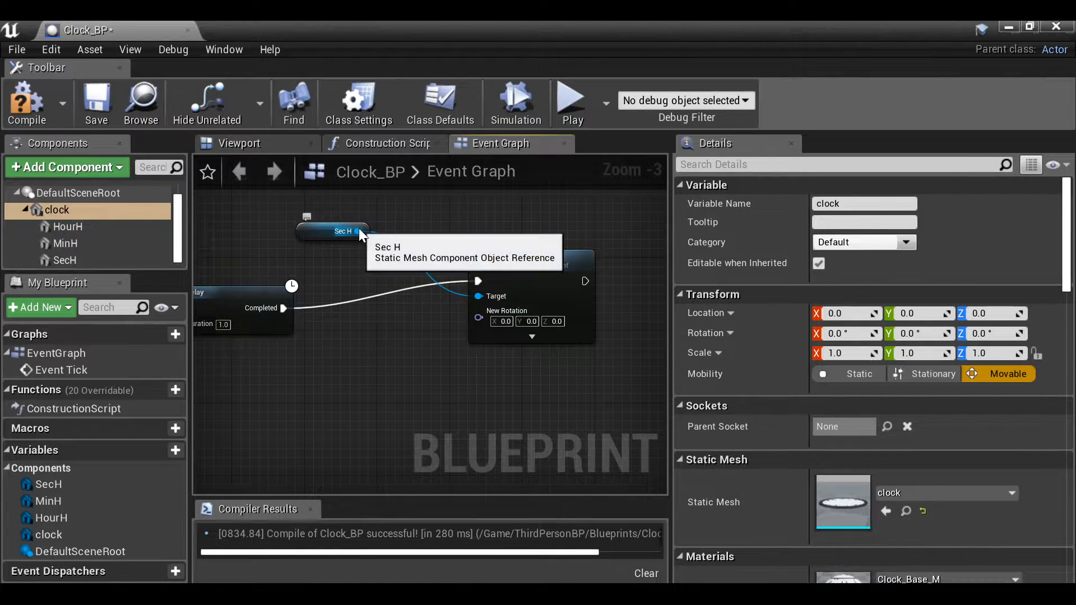
Step: Add a Get Relative Rotation node for the SecH reference and shift the SetRelativeRotation node to make room
left_click_drag(359, 230, 328, 395)
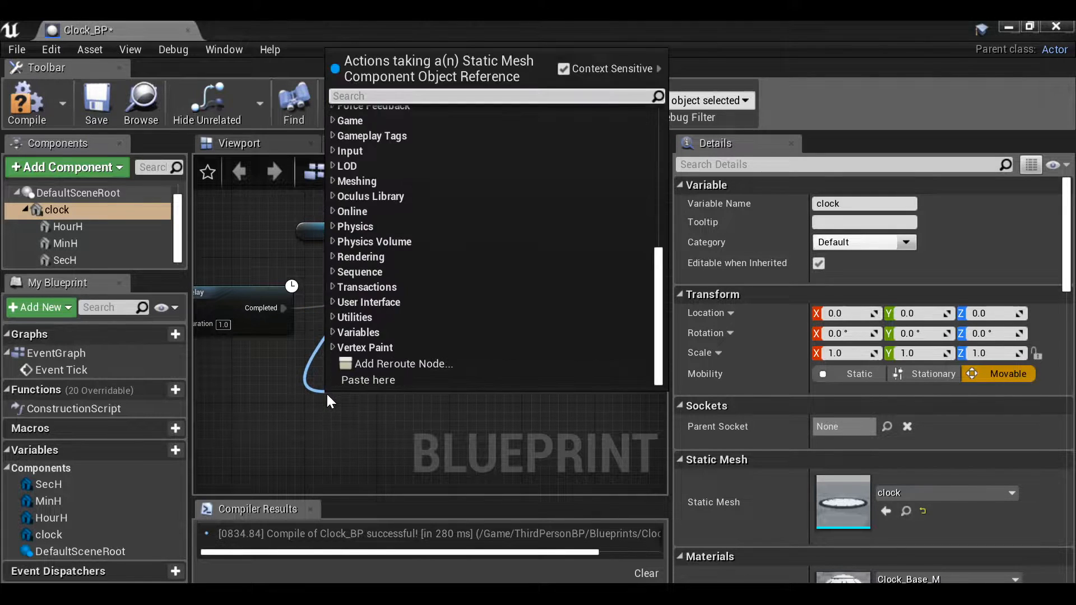
type("get ")
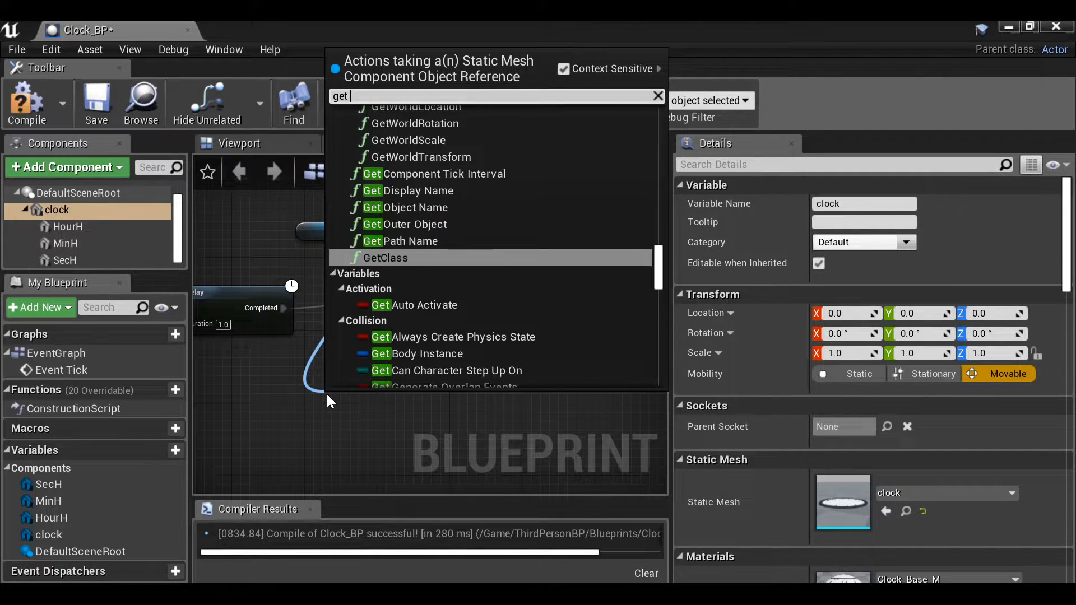
type("relative rot")
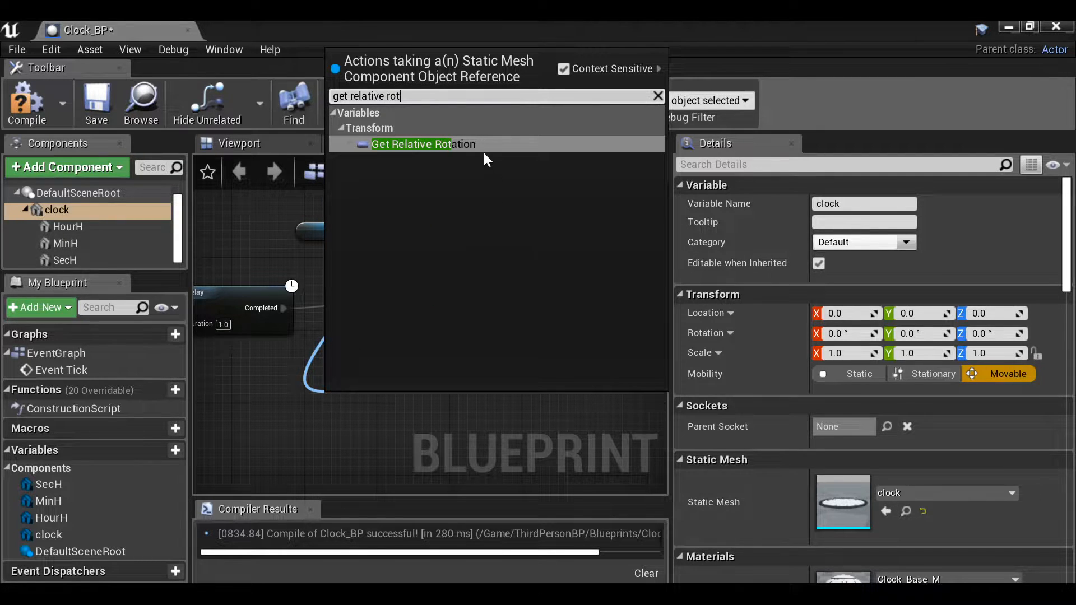
left_click(473, 144)
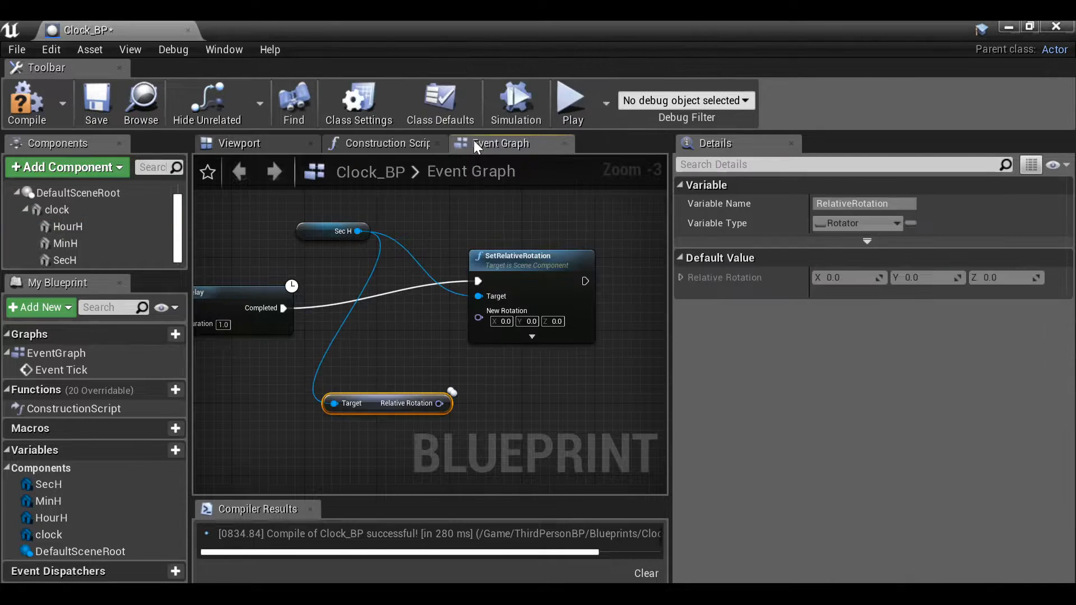
left_click(535, 257)
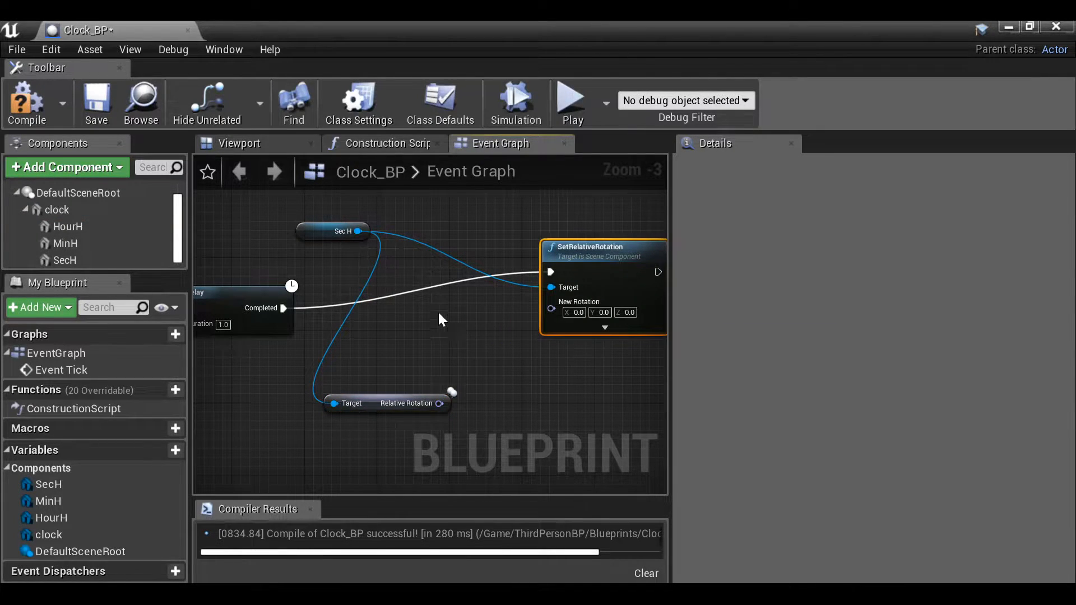
Step: Split the Relative Rotation output of the SecH getter into separate Roll, Pitch and Yaw values
right_click_drag(439, 315, 386, 264)
scroll(375, 327, "up", 3)
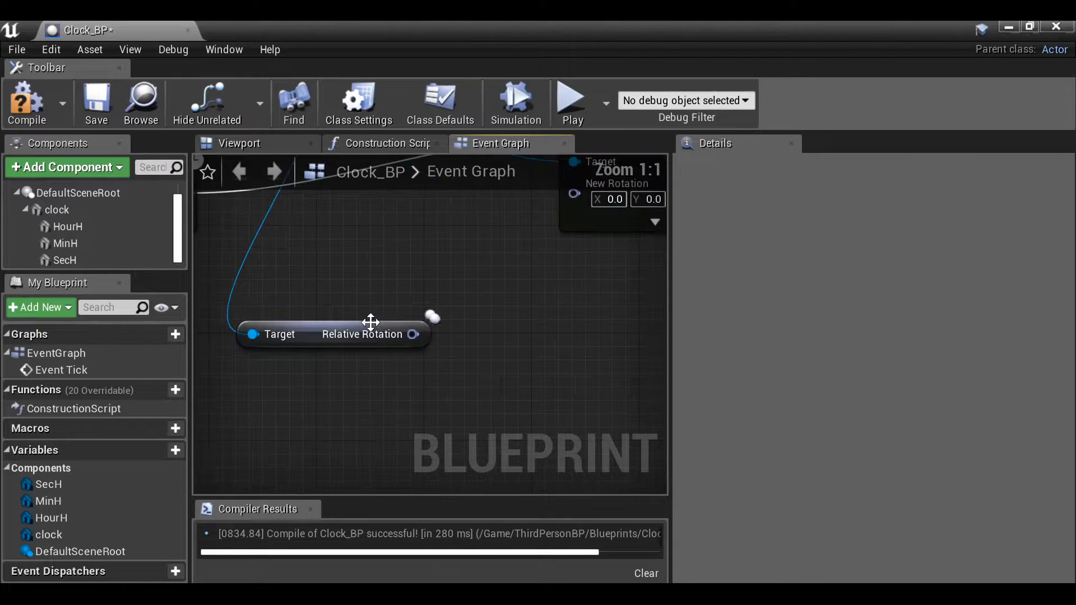
right_click(412, 335)
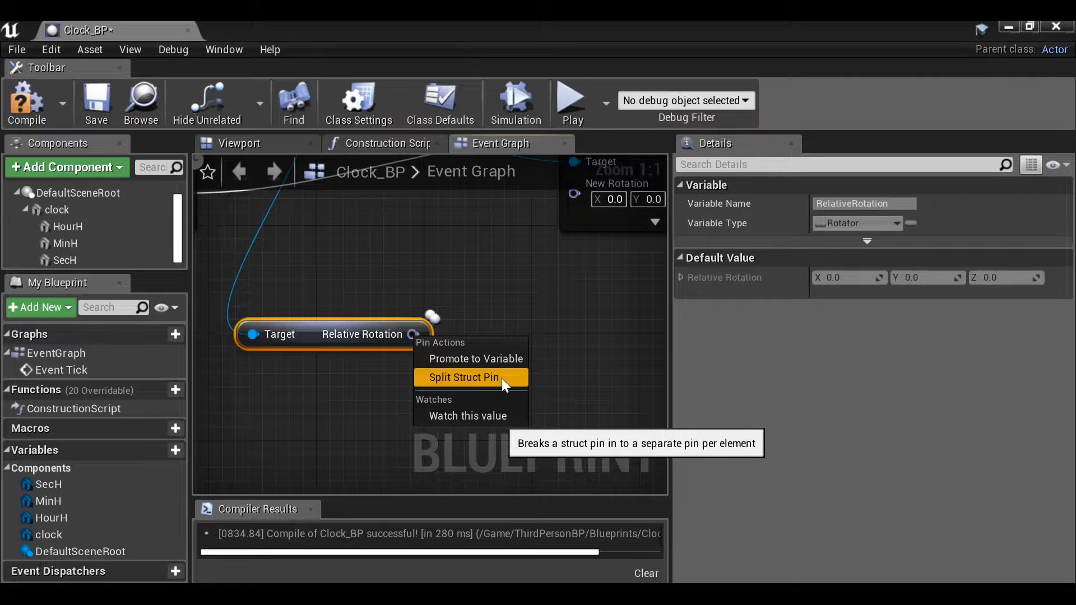
left_click(451, 378)
scroll(378, 325, "down", 1)
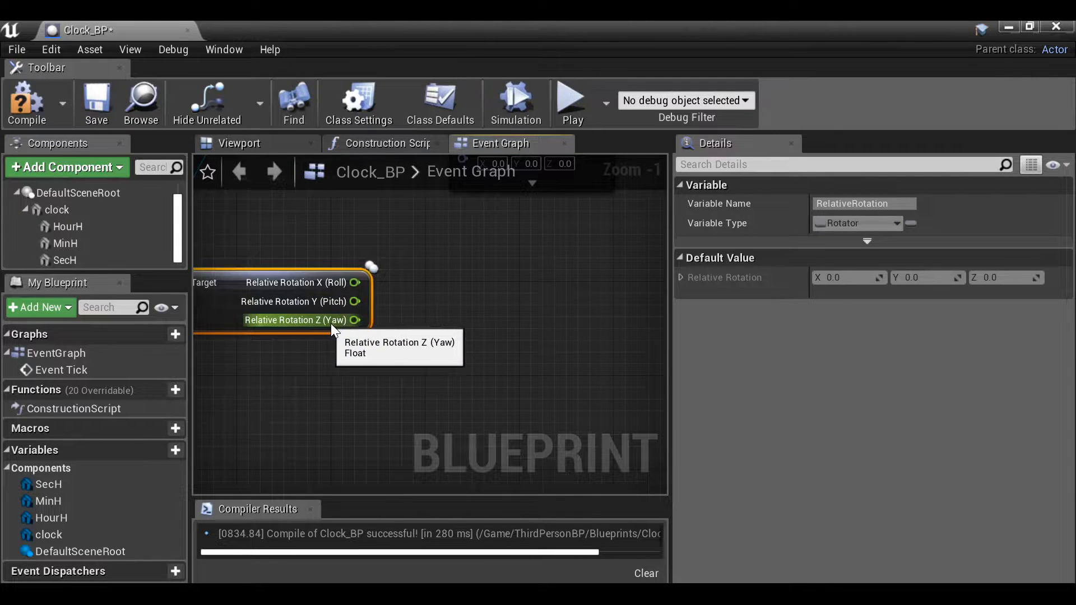
Step: Add a float + float node fed by Relative Rotation Z (Yaw) and move SetRelativeRotation farther from it
left_click_drag(354, 321, 461, 334)
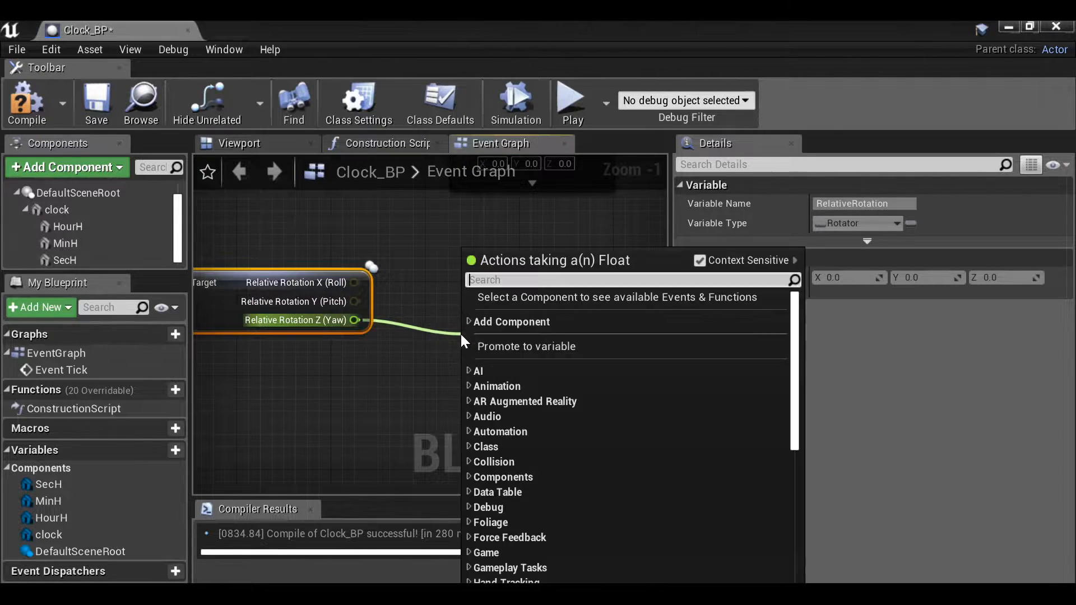
type("+")
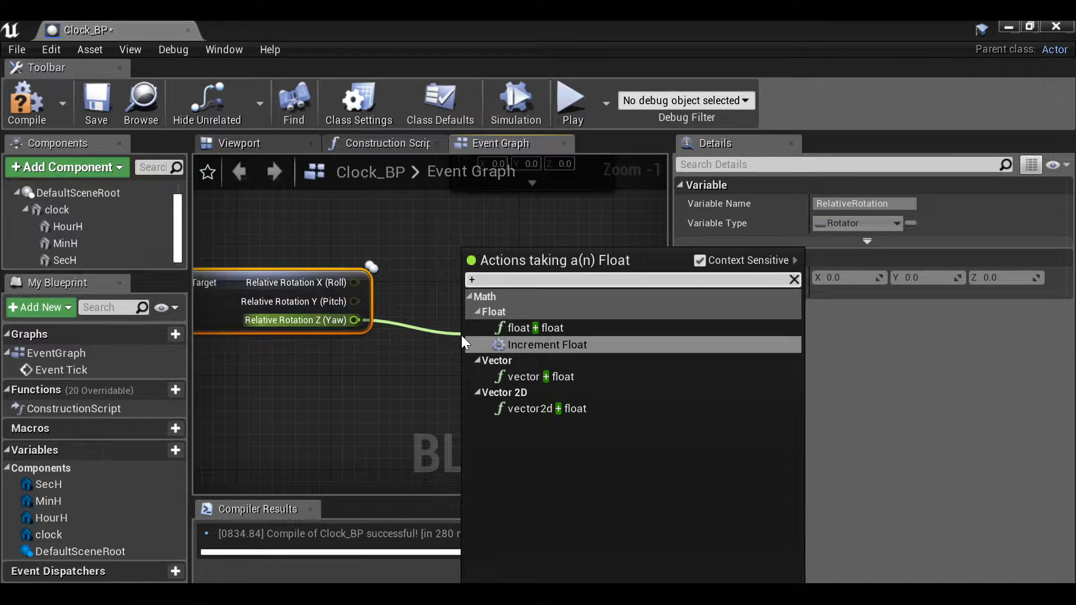
left_click(573, 329)
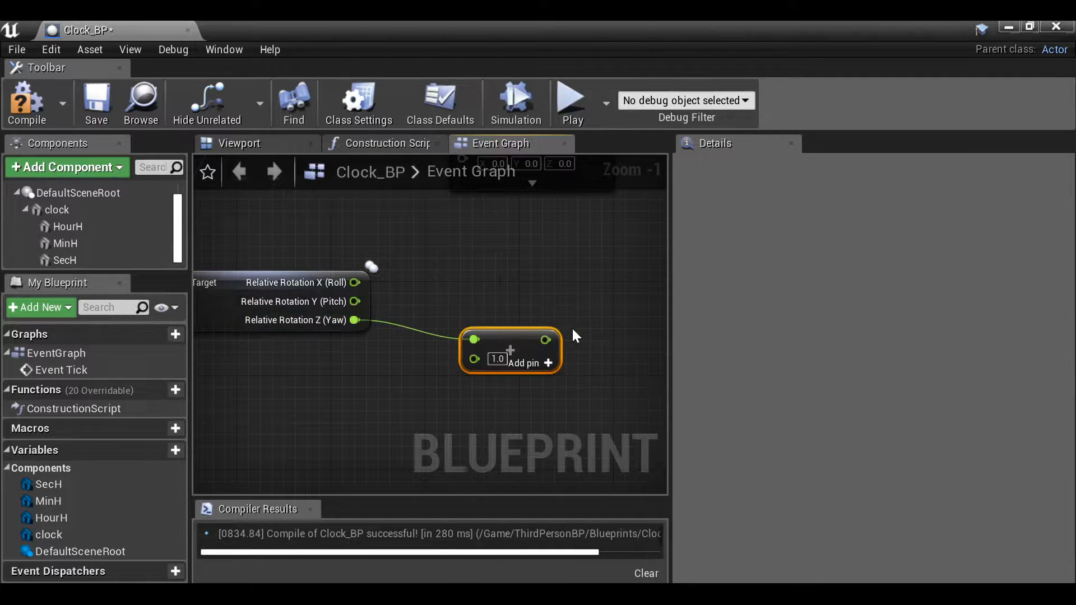
scroll(465, 307, "down", 1)
right_click_drag(465, 307, 350, 335)
scroll(371, 345, "down", 2)
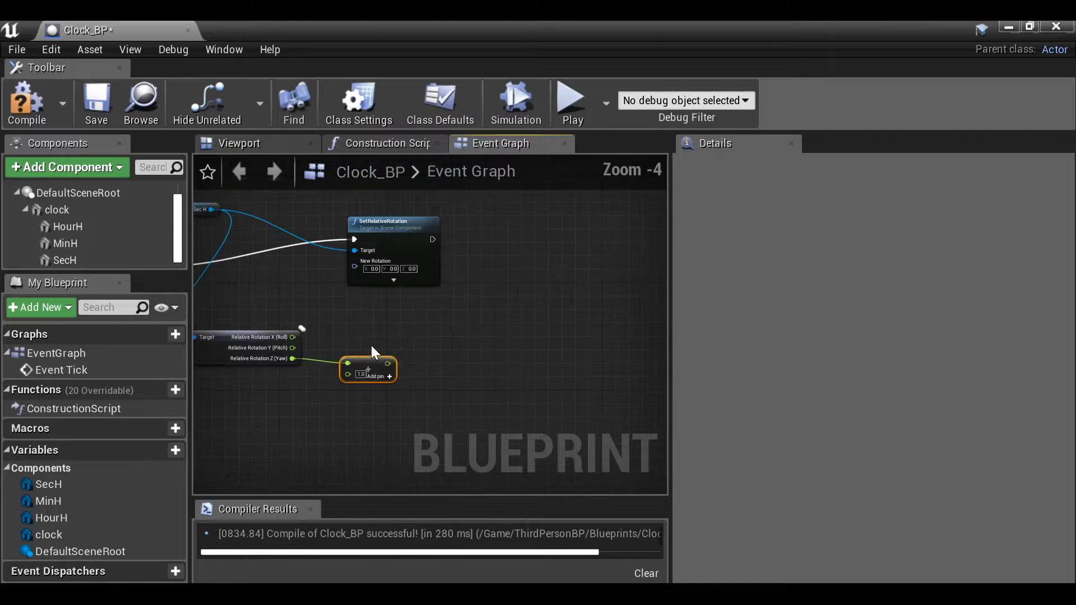
left_click_drag(395, 220, 486, 259)
right_click_drag(437, 356, 413, 329)
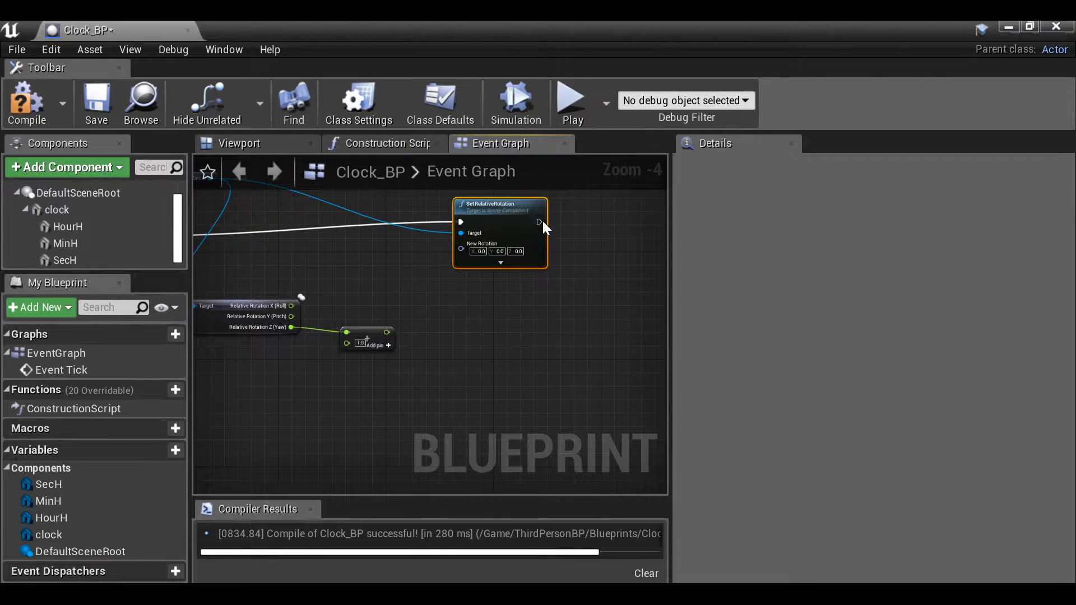
Step: Add a Make Rotator node from the float addition's output and place it below the SetRelativeRotation node
scroll(442, 284, "up", 2)
mouse_move(360, 357)
left_mouse_down()
mouse_move(442, 251)
mouse_move(485, 235)
mouse_move(451, 286)
mouse_move(348, 353)
mouse_move(369, 351)
left_mouse_up()
left_click_drag(438, 337, 438, 337)
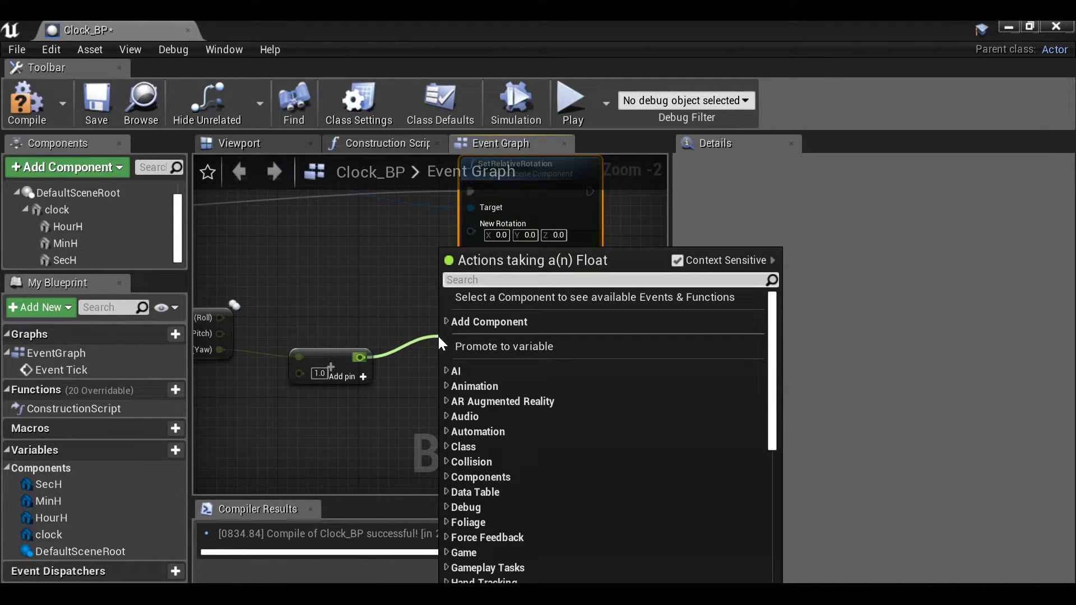
type("make rot")
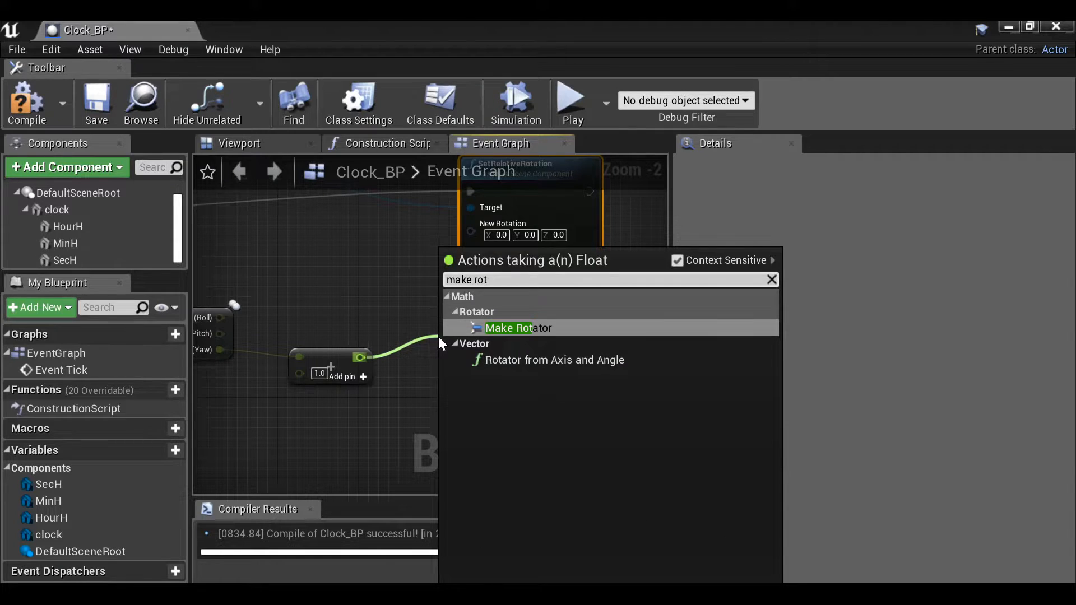
left_click(562, 329)
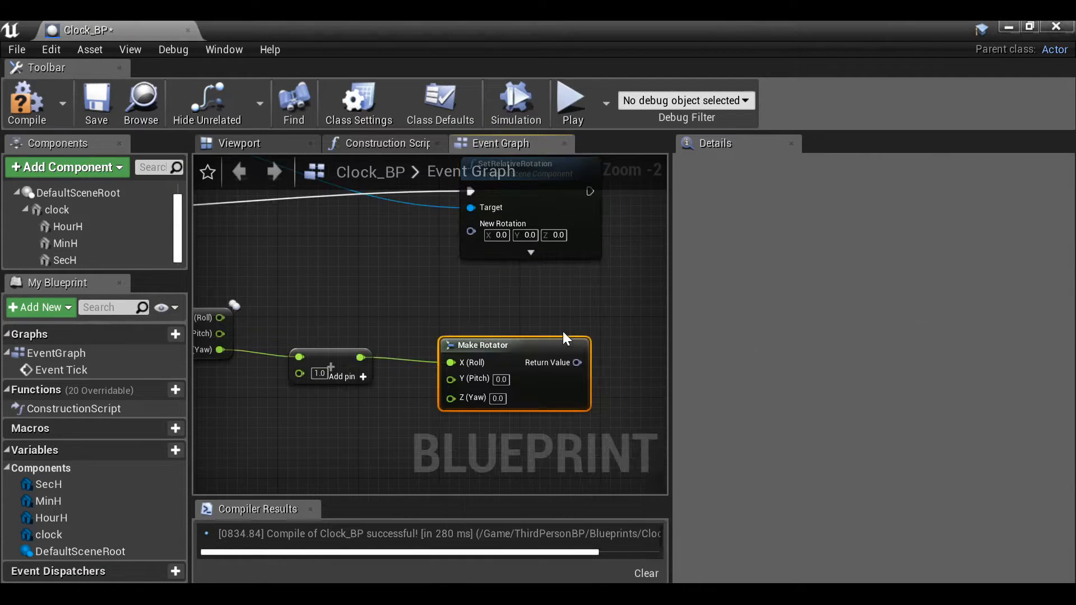
left_click_drag(523, 344, 493, 324)
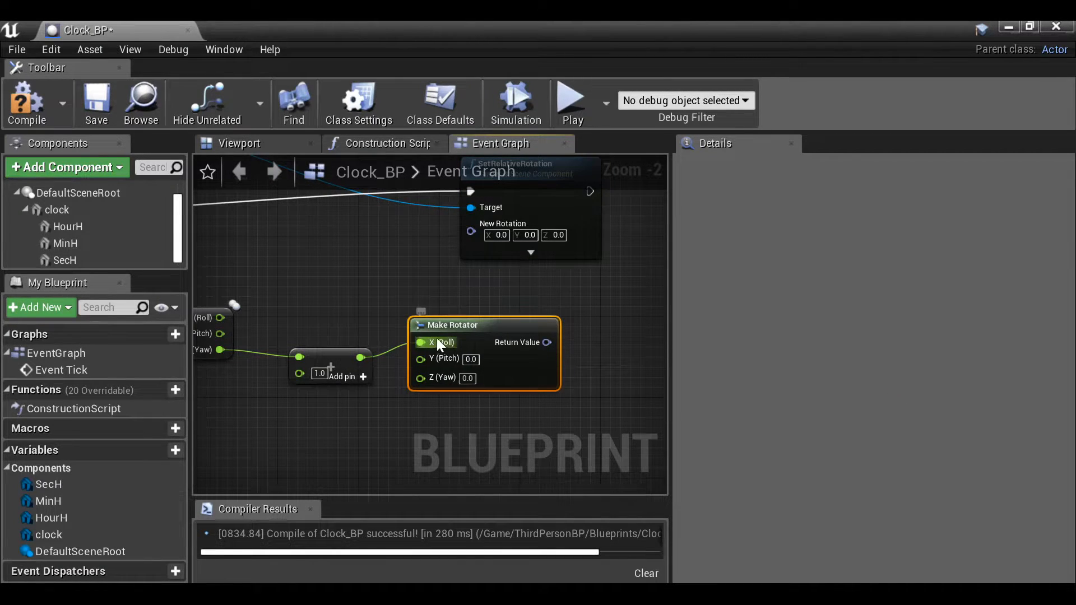
Step: Feed the addition into the Make Rotator's Z (Yaw), wire Roll and Pitch straight across, and connect its Return Value to New Rotation
left_click_drag(416, 342, 423, 382, "ctrl")
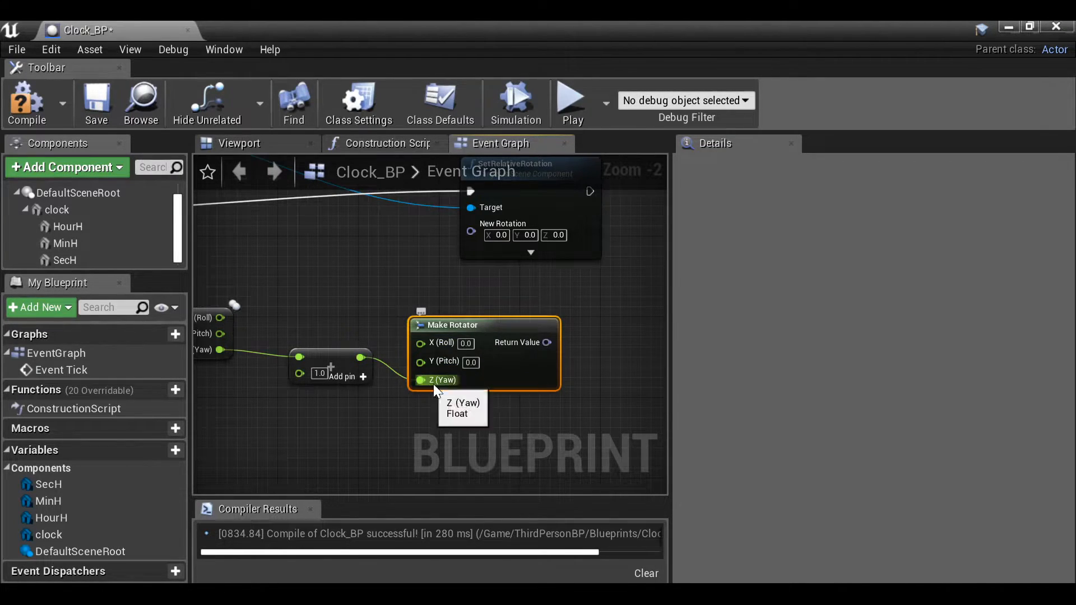
left_click_drag(354, 348, 324, 339)
left_click_drag(495, 325, 470, 232)
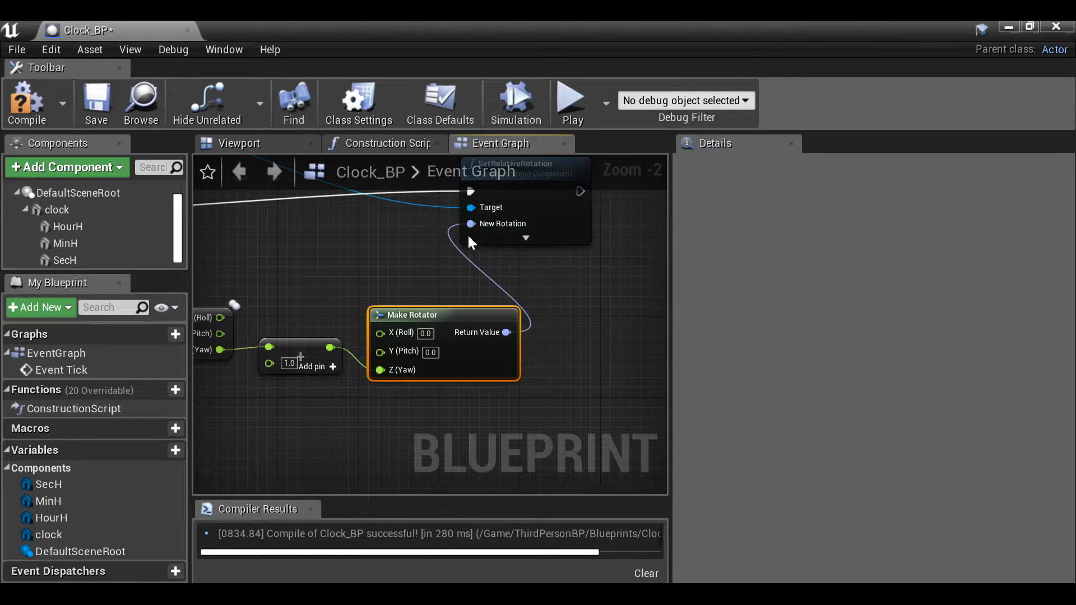
left_click_drag(219, 318, 381, 333)
left_click_drag(220, 334, 404, 298)
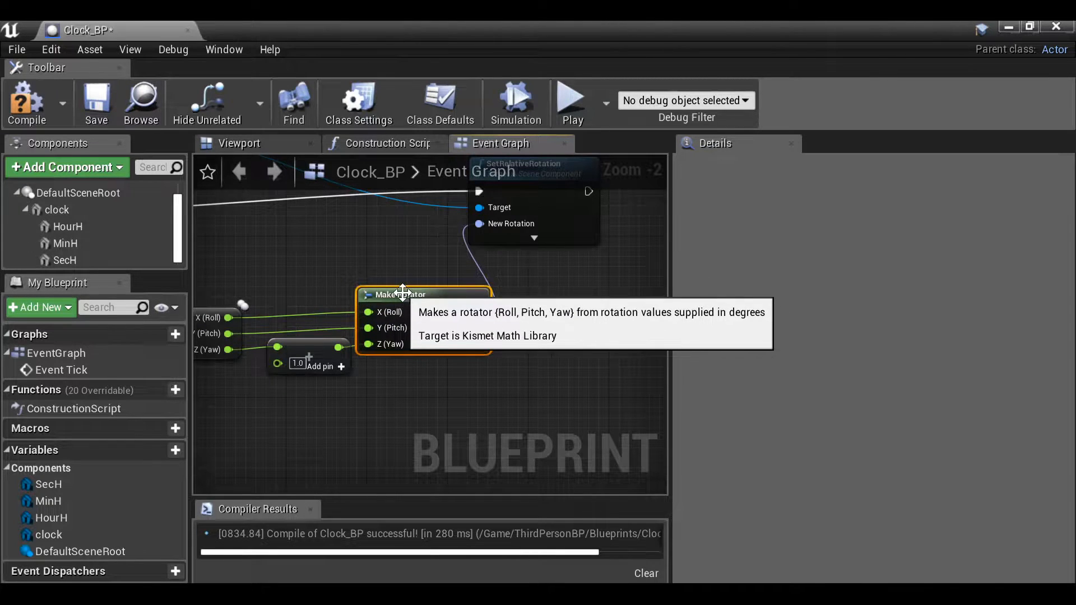
scroll(399, 289, "down", 3)
scroll(439, 242, "down", 1)
scroll(477, 295, "up", 4)
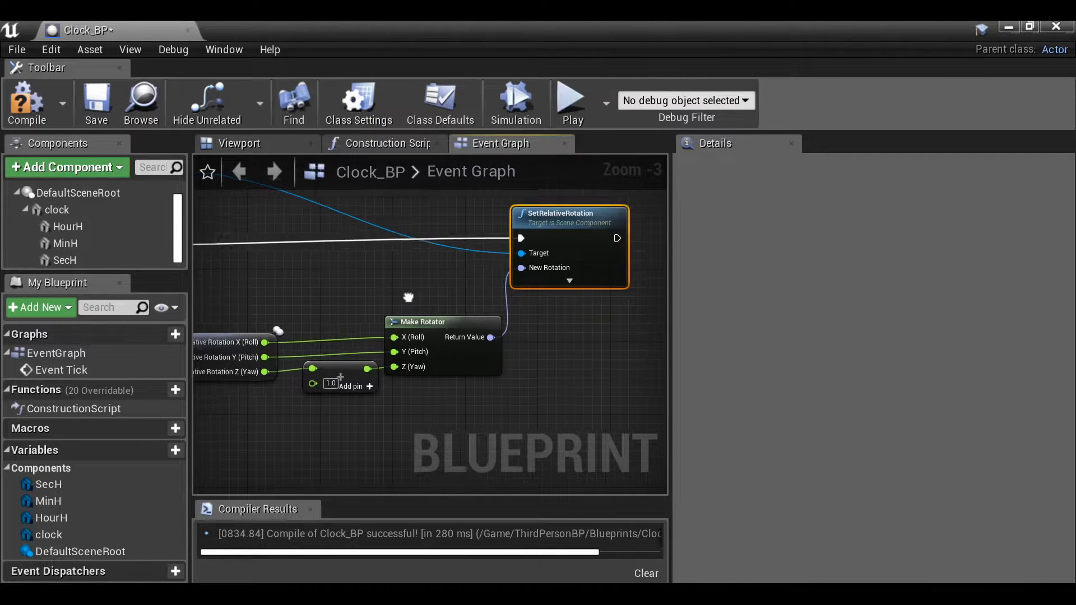
scroll(538, 241, "up", 1)
Step: Switch to Calculator, work out 360 ÷ 60 for the per-second rotation, and return to the Clock_BP graph
left_click(459, 342)
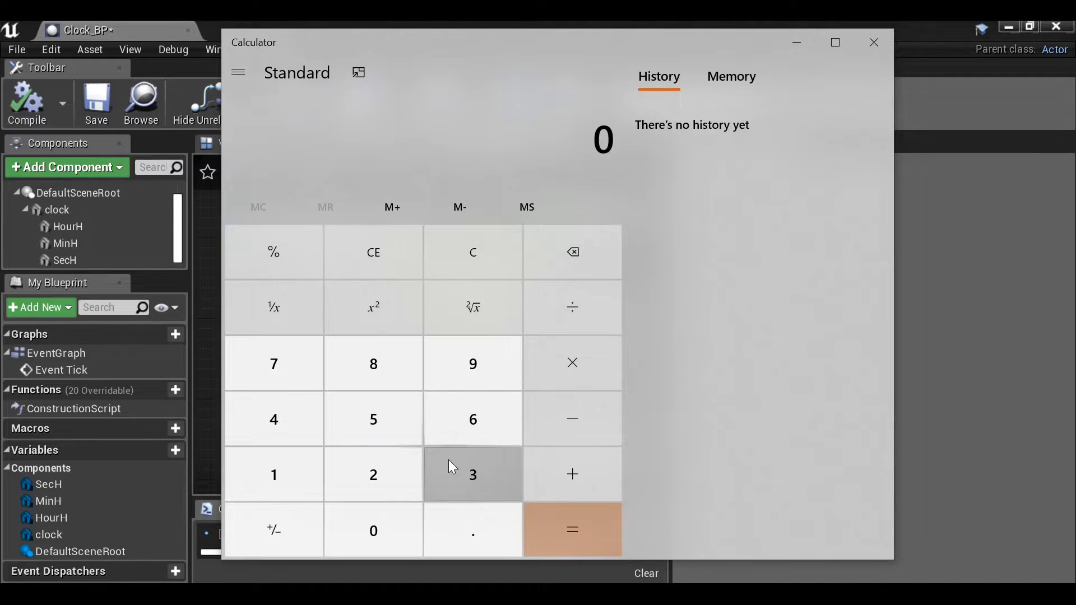
type("360")
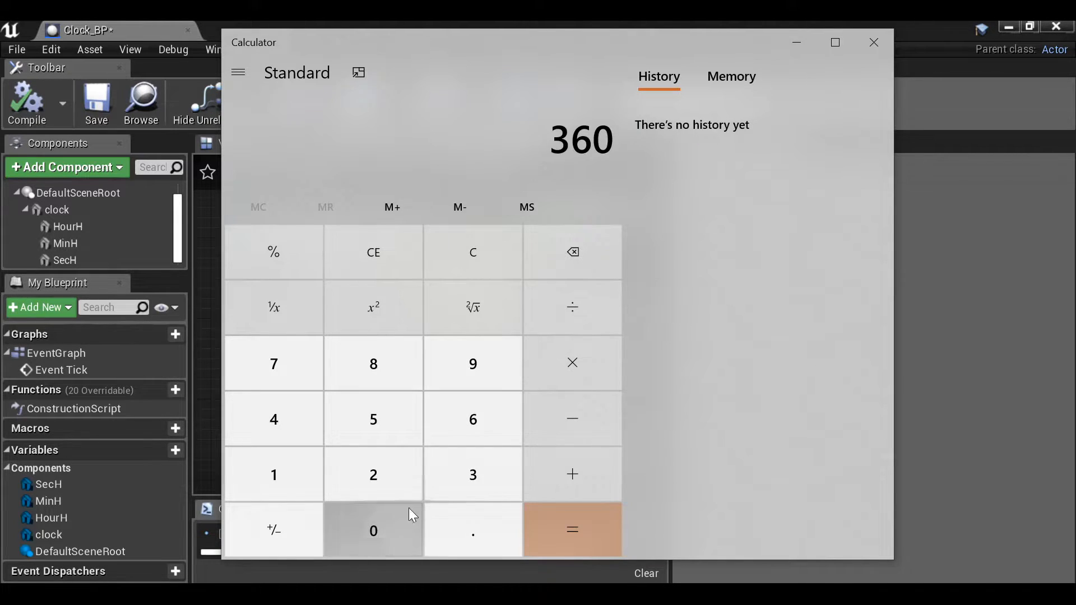
left_click(570, 309)
left_click(470, 416)
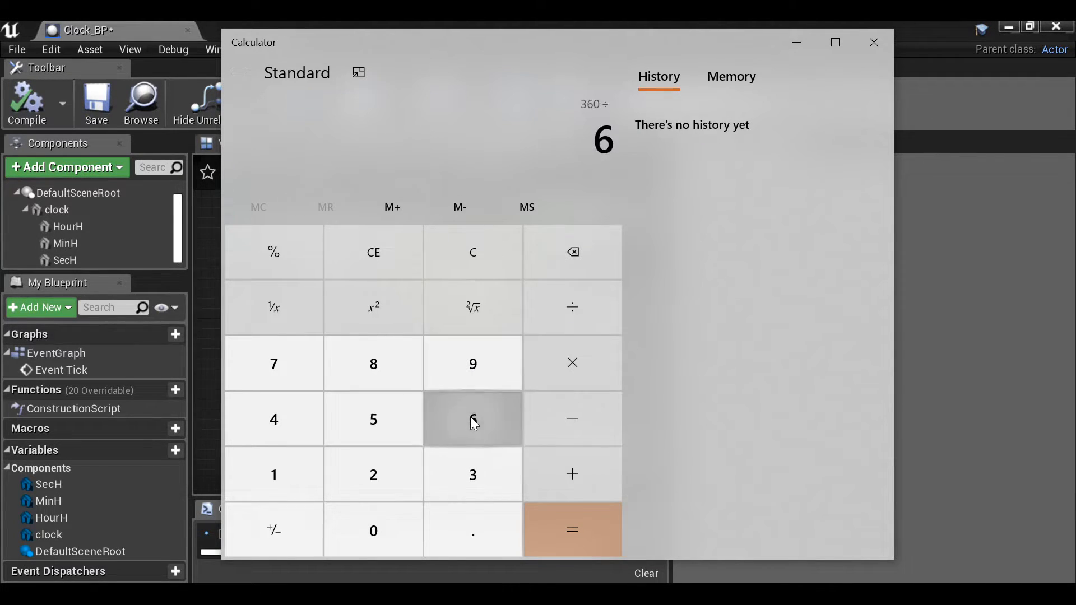
left_click(391, 530)
left_click(563, 522)
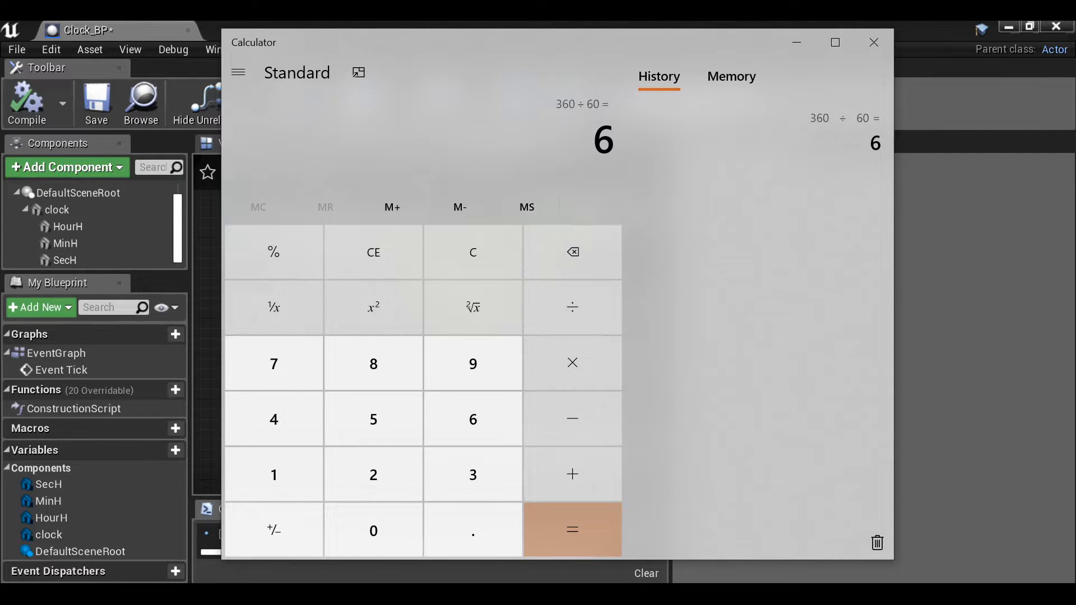
left_click(796, 44)
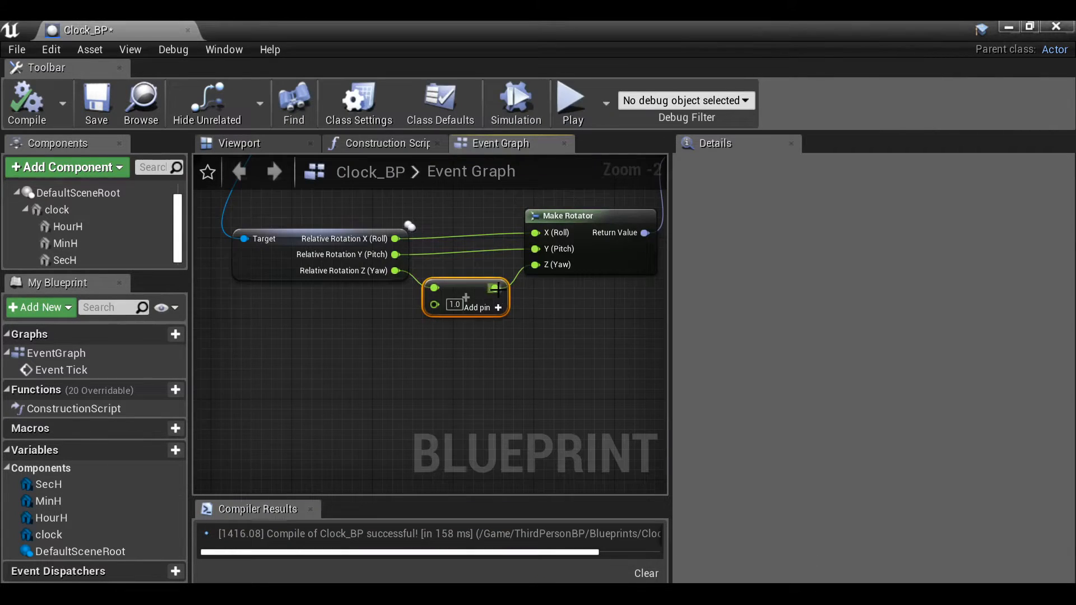
Step: Set the addition node's second value to 6.0, compile Clock_BP, and return to the level editor
left_click(456, 305)
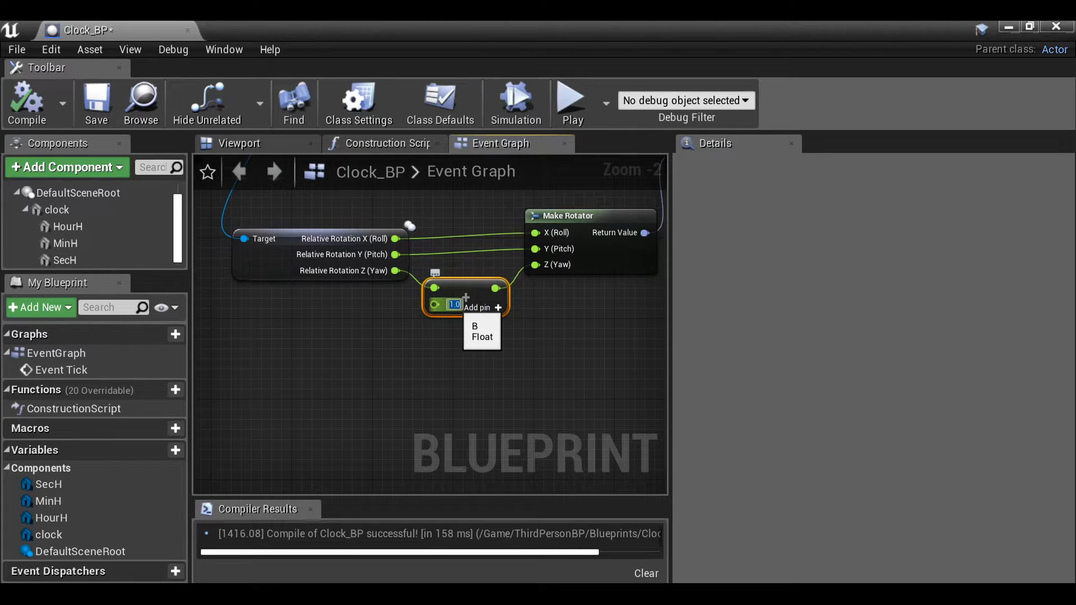
left_click(22, 104)
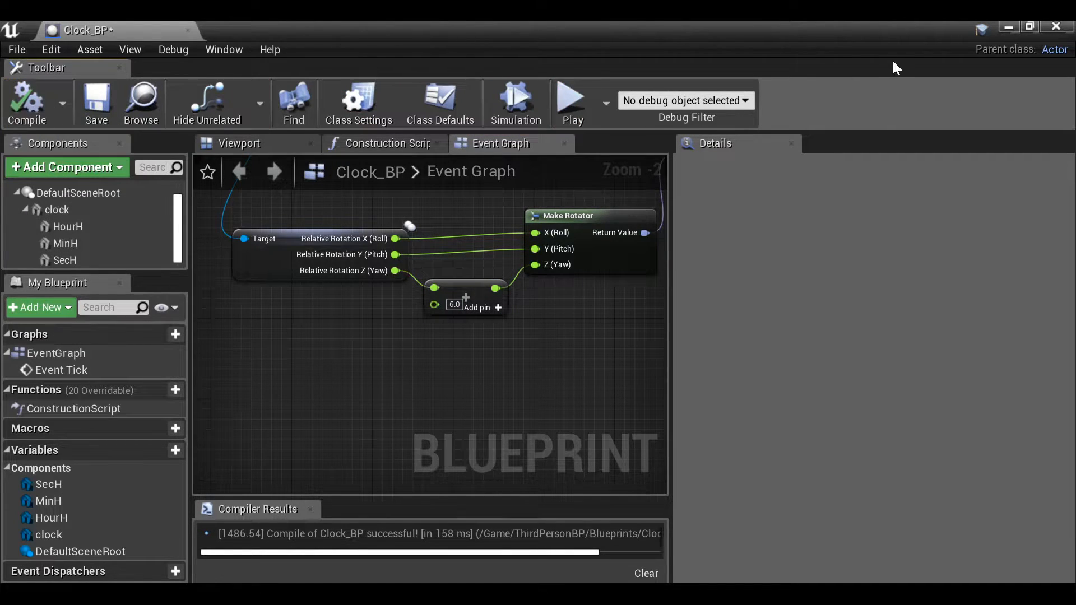
left_click(1007, 28)
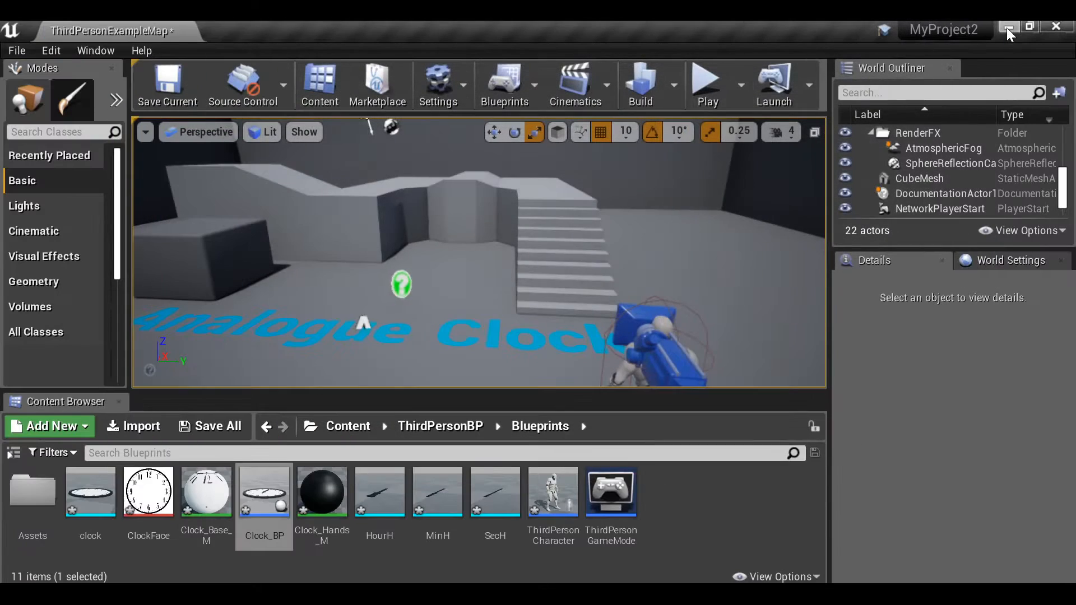
Step: Move clock, ClockFace, Clock_Base_M, Clock_Hands_M, HourH, MinH and SecH from the Blueprints folder into its Assets folder
left_click_drag(90, 492, 17, 502)
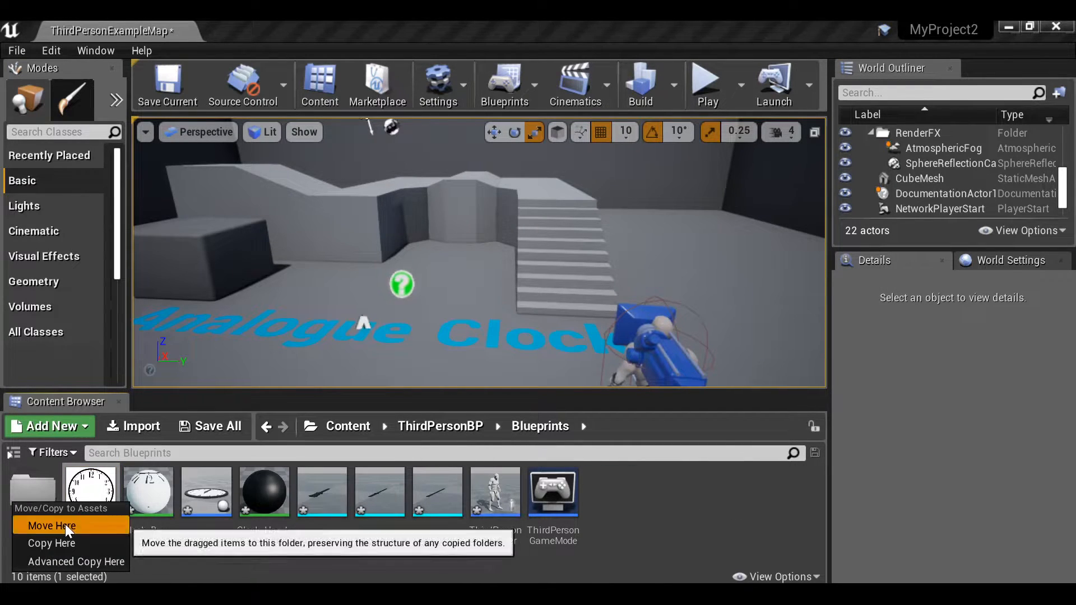
left_click(45, 524)
left_click_drag(90, 491, 36, 498)
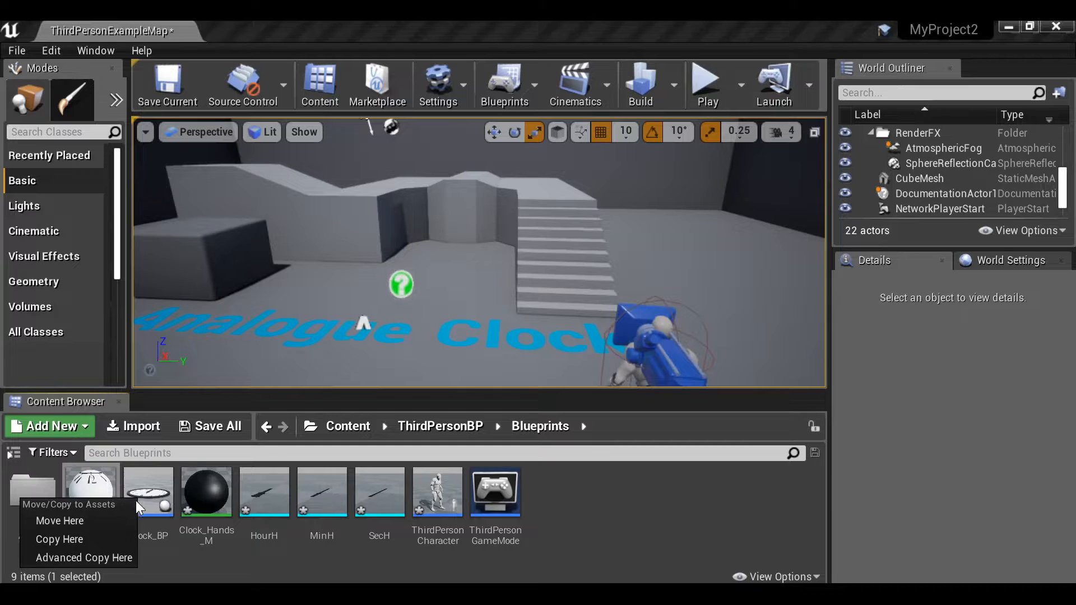
left_click(84, 519)
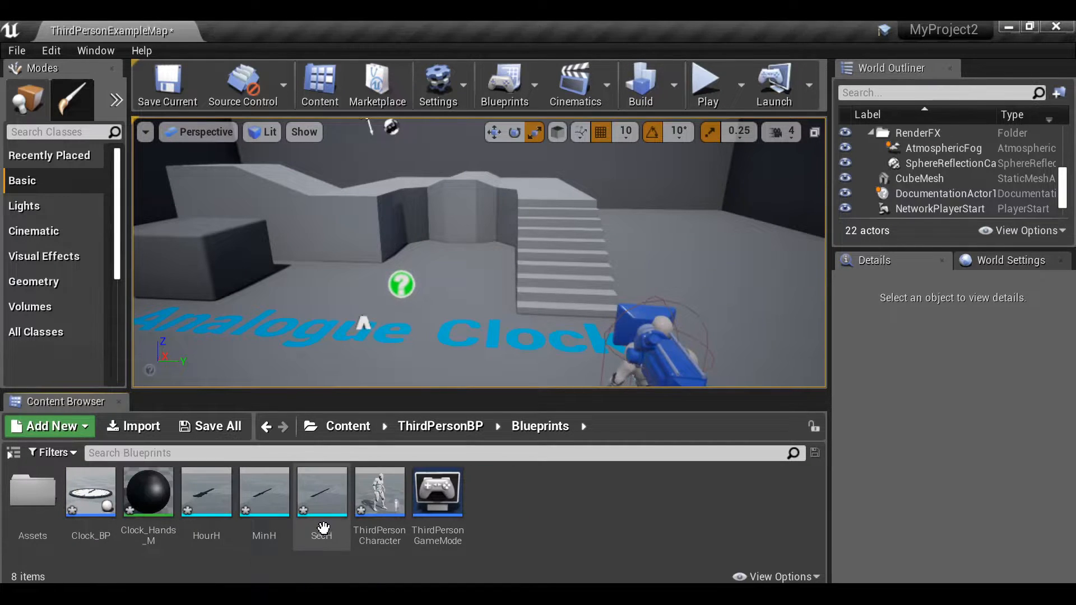
left_click(323, 528)
left_click(136, 489, "shift")
left_click_drag(136, 489, 23, 496)
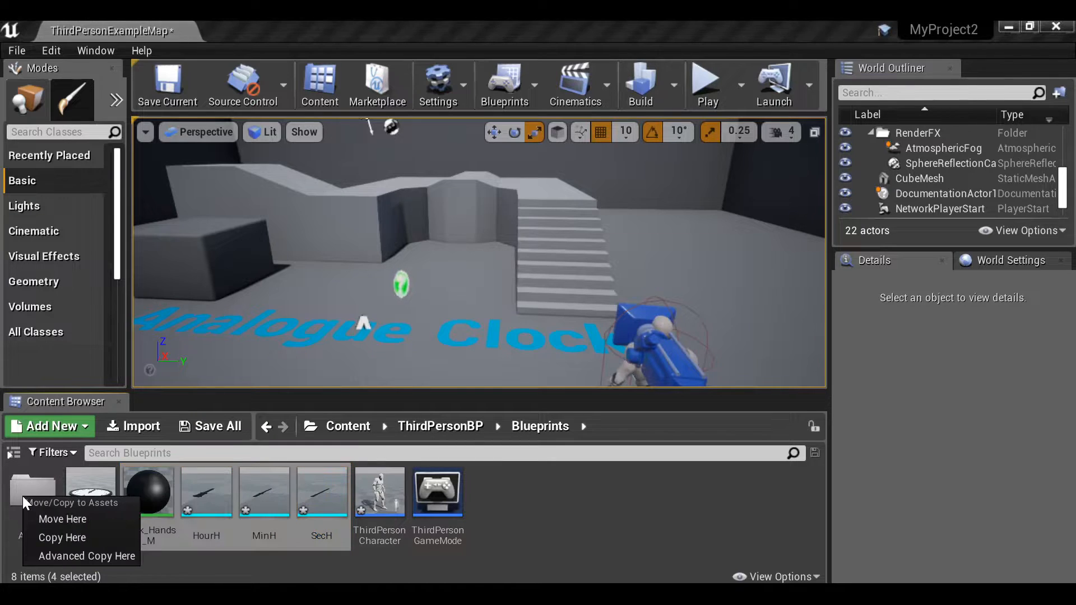
left_click(58, 519)
Step: Place Clock_BP upright in the level in front of the ramp and play-test the second hand
left_click_drag(82, 506, 326, 297)
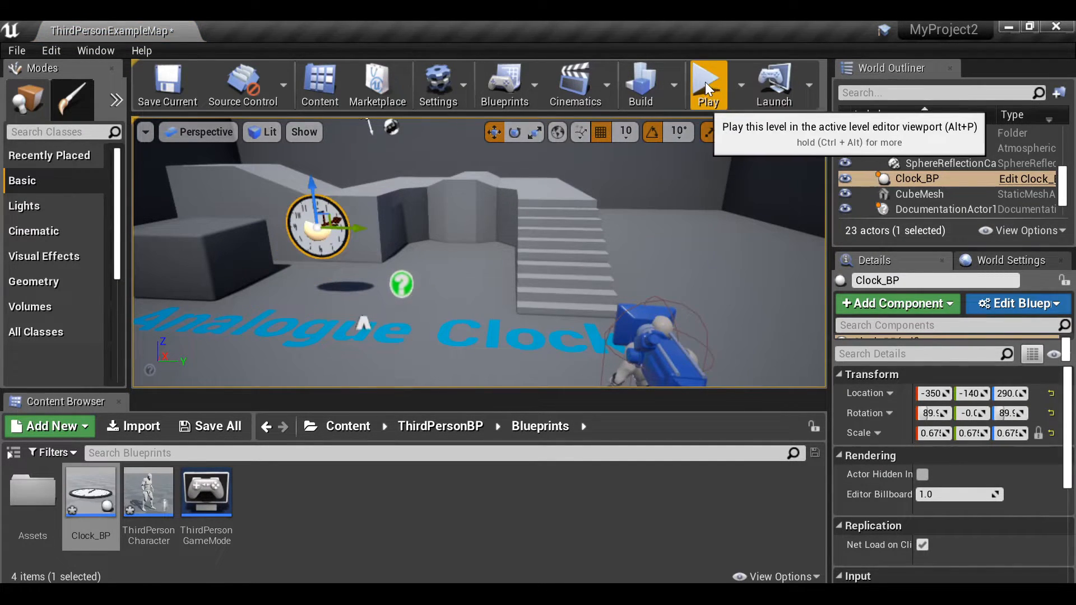
left_click(707, 85)
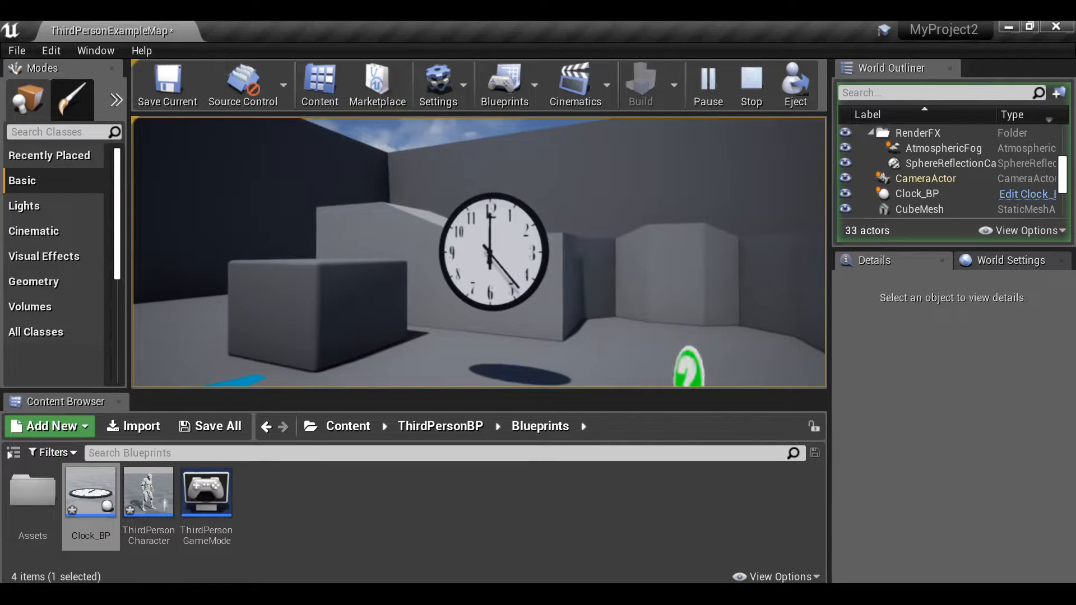
key("Escape")
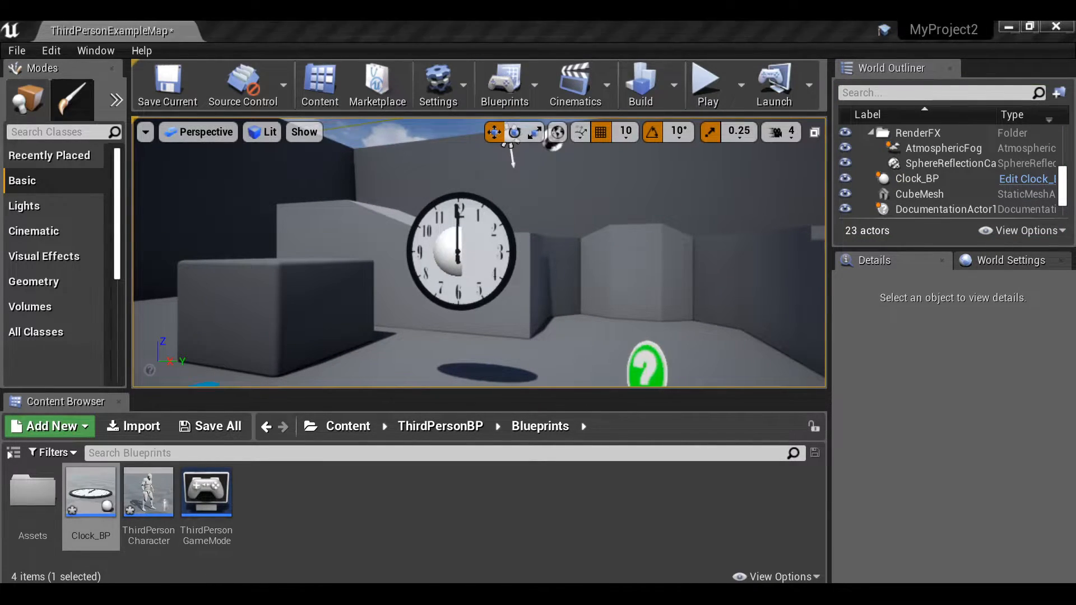
Step: Return to the Clock_BP Event Graph and duplicate the Delay and all second-hand rotation nodes, excluding Event Tick
mouse_move(523, 11)
left_click(588, 76)
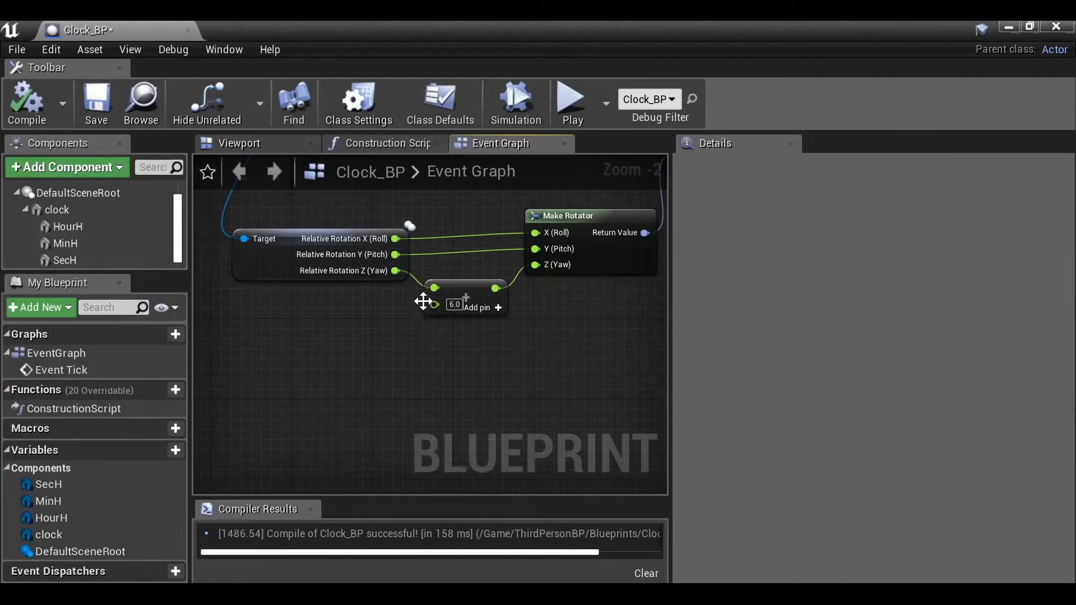
scroll(396, 330, "down", 5)
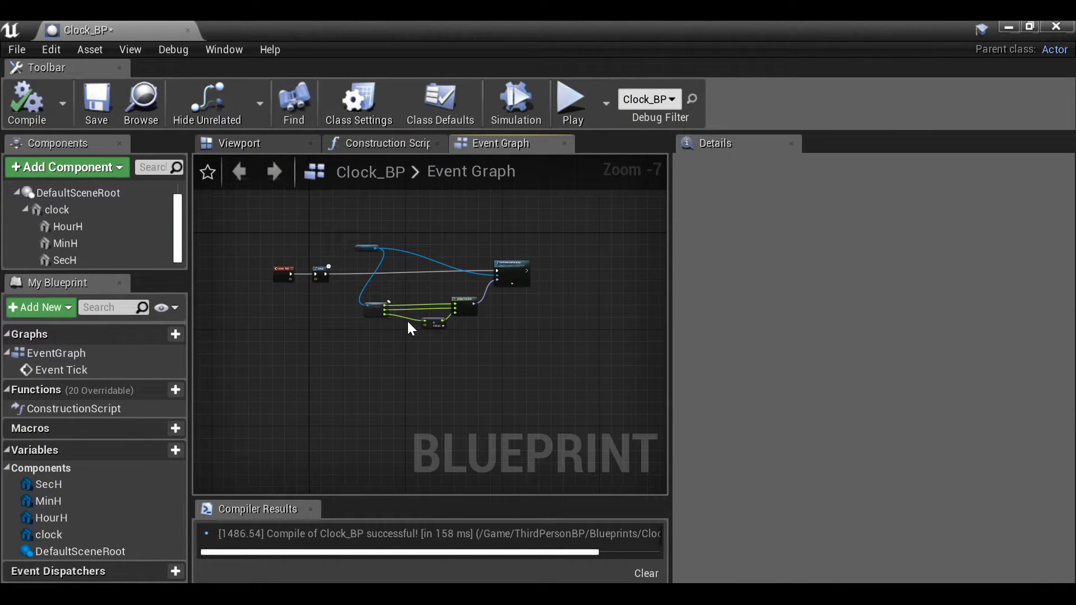
scroll(407, 320, "up", 4)
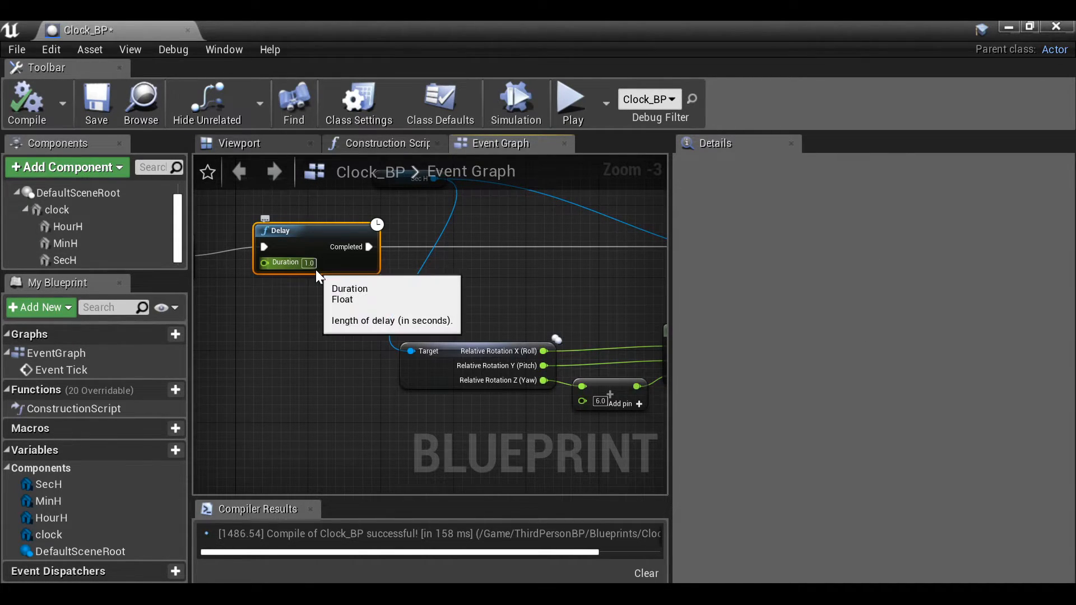
scroll(224, 364, "down", 3)
left_click_drag(519, 398, 496, 383)
left_click_drag(281, 278, 255, 267)
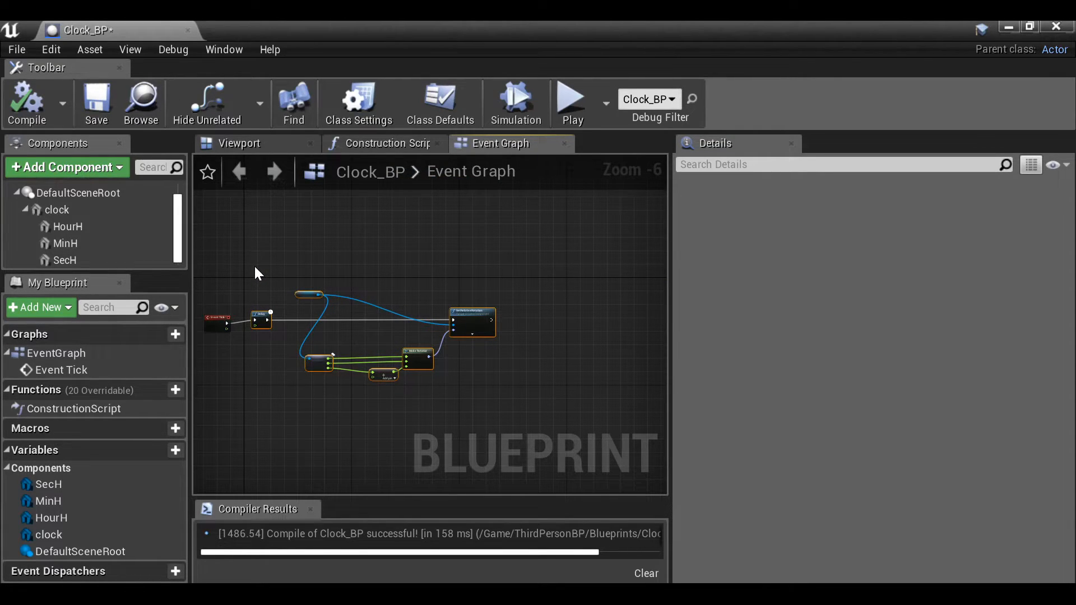
key("ctrl+v")
Step: Chain the second hand's SetRelativeRotation into the duplicated Delay and set that Delay's Duration to 60.0
right_click_drag(499, 331, 314, 324)
scroll(314, 325, "up", 1)
left_click_drag(622, 261, 638, 241)
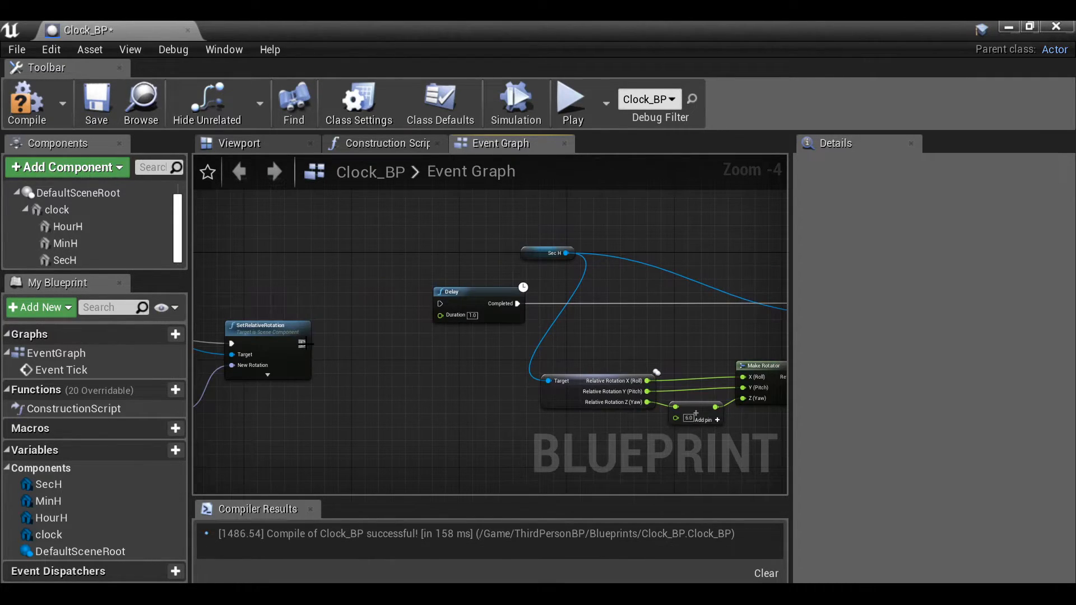
left_click_drag(303, 344, 335, 336)
left_click_drag(437, 310, 440, 305)
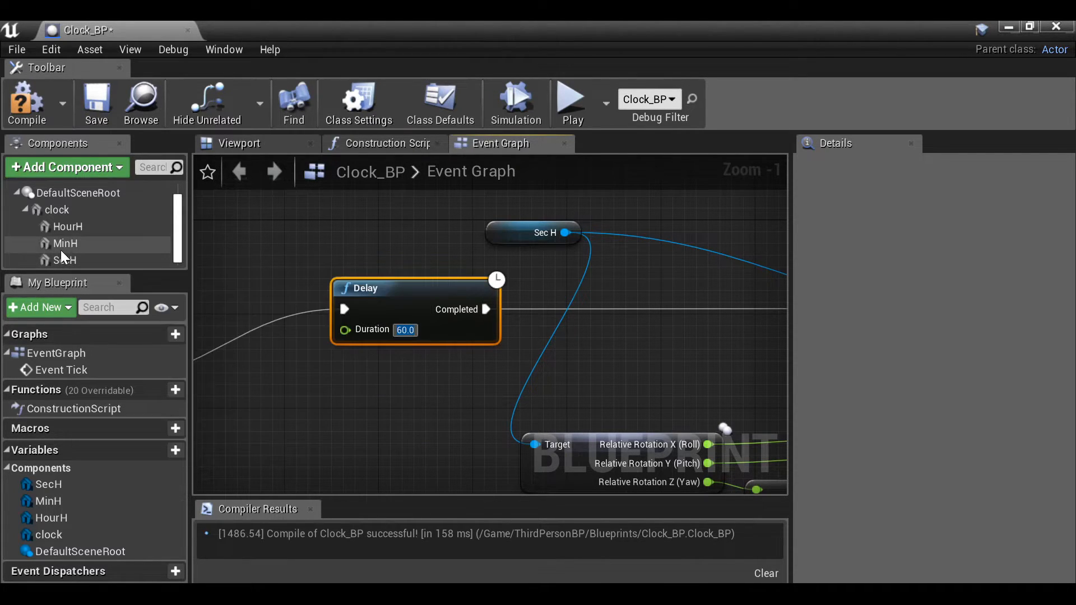
Step: Add a MinH reference and connect it to the Target inputs of the duplicated relative rotation getter and SetRelativeRotation
left_click_drag(75, 243, 381, 214)
scroll(523, 278, "down", 1)
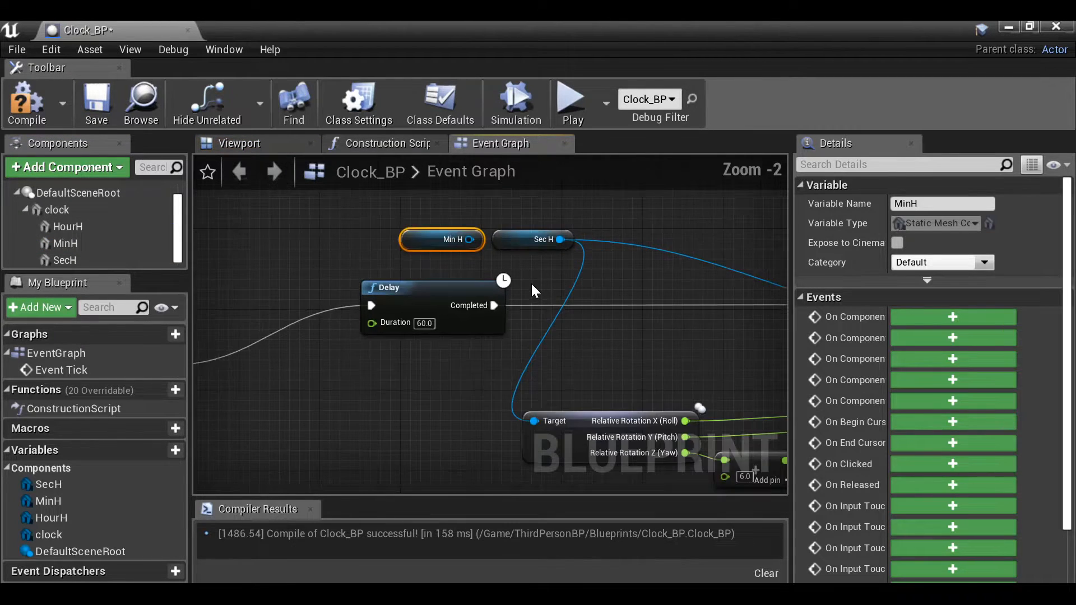
left_click_drag(432, 228, 452, 209)
left_click_drag(325, 232, 430, 241)
right_click_drag(550, 283, 457, 244)
left_click_drag(377, 204, 345, 374)
left_click_drag(372, 203, 497, 274)
Step: Delete the duplicated SecH reference above the MinH node
right_click_drag(274, 257, 582, 374)
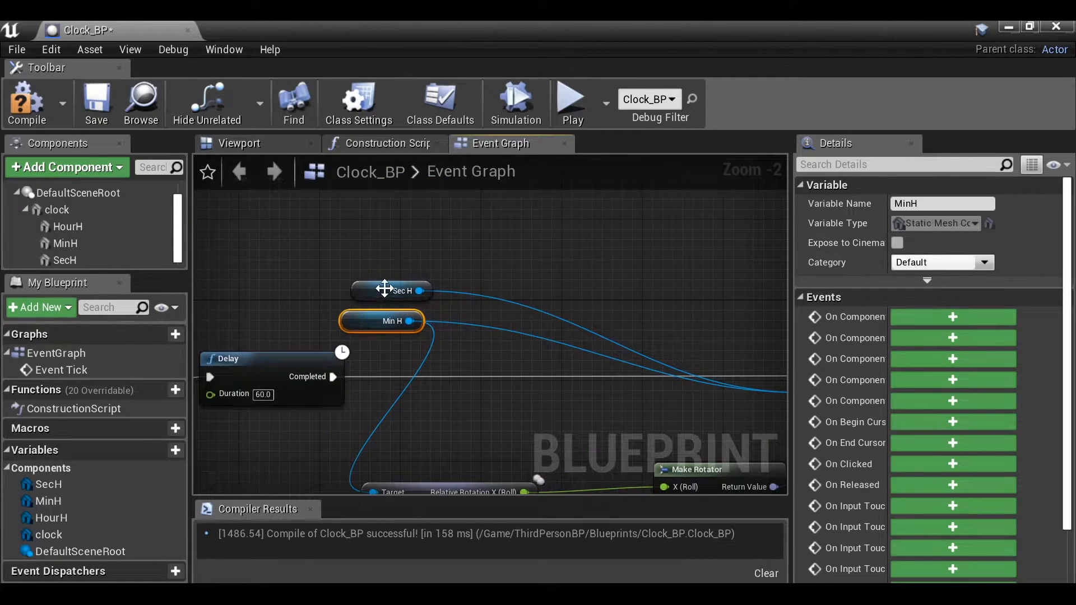
left_click_drag(384, 288, 385, 254)
key("Delete")
Step: Compile Clock_BP with the minute-hand logic and play-test the clock in the level from close up
right_click_drag(506, 404, 398, 240)
left_click(478, 370)
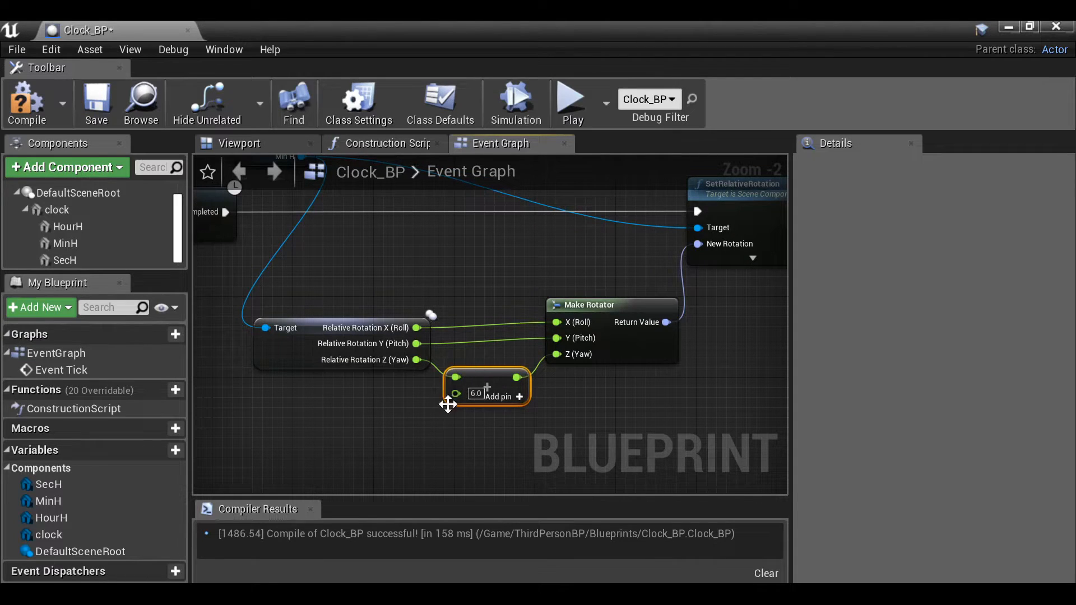
left_click(23, 106)
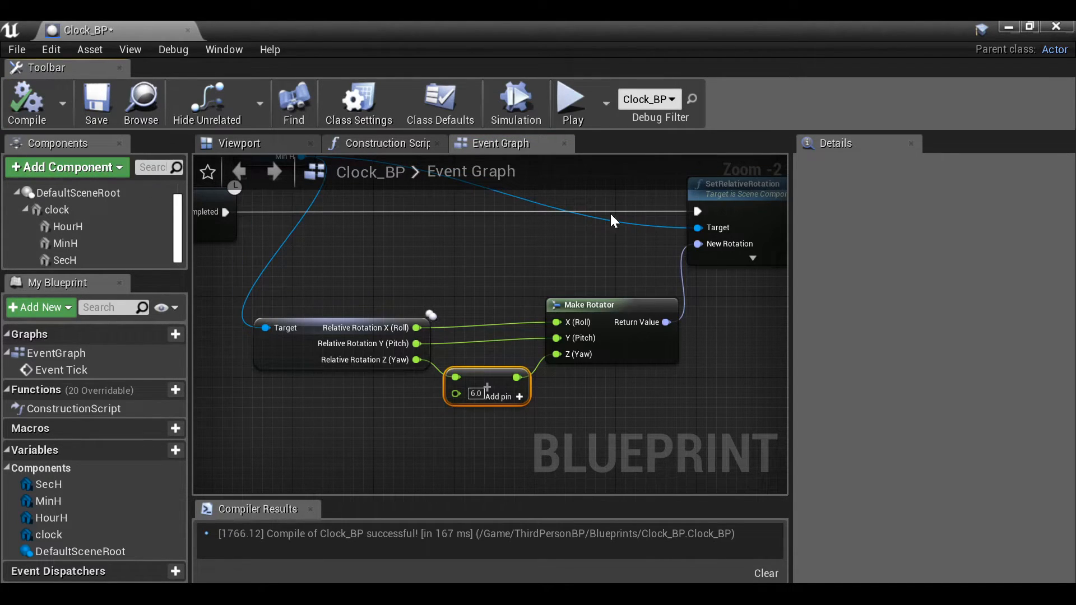
left_click(1004, 28)
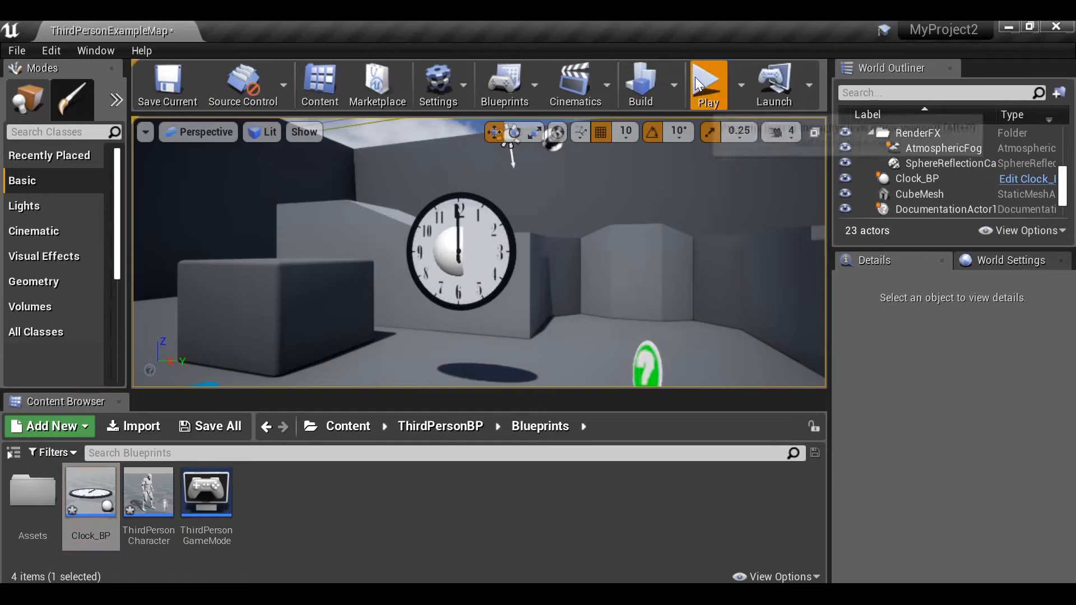
left_click(696, 76)
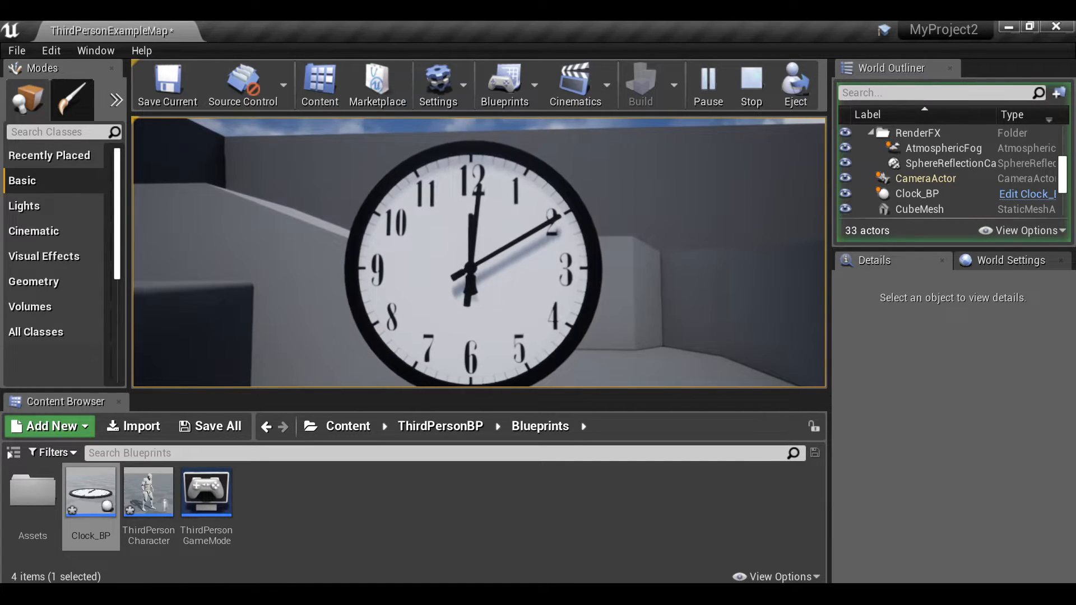
key("Escape")
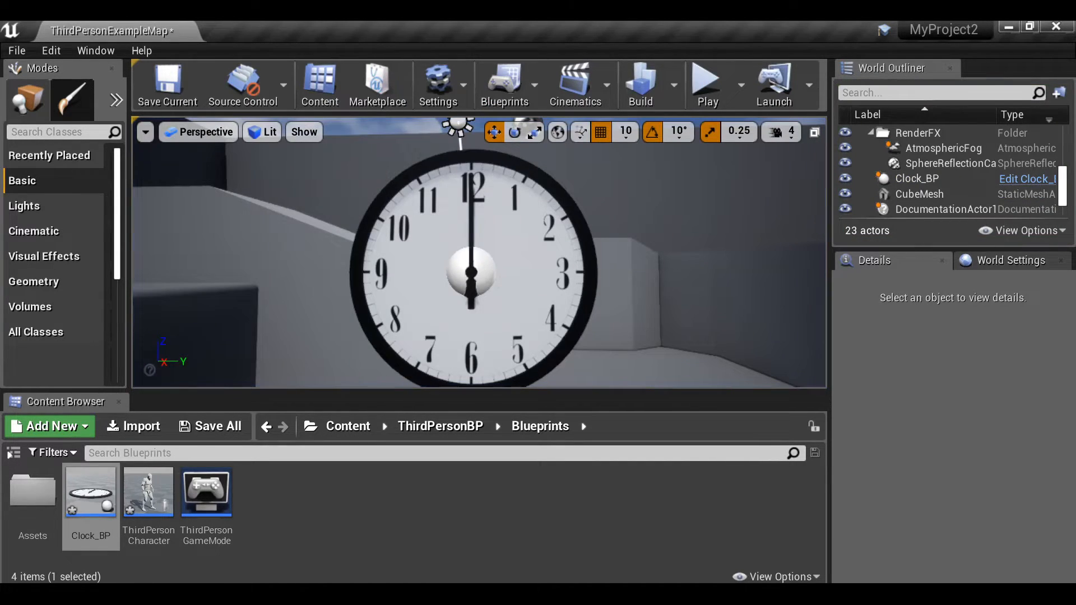
Step: Return to the Clock_BP graph and set the Duration of the minute hand's Delay to 59
left_click(597, 78)
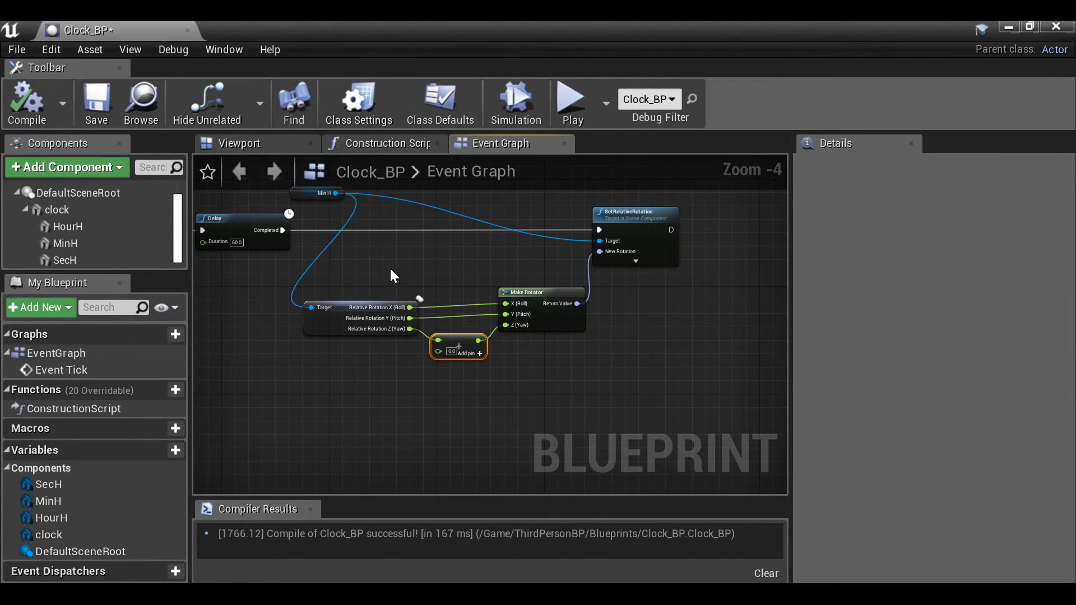
right_click_drag(391, 270, 623, 333)
scroll(622, 332, "up", 3)
right_click_drag(394, 282, 510, 315)
scroll(480, 348, "up", 1)
left_click(467, 310)
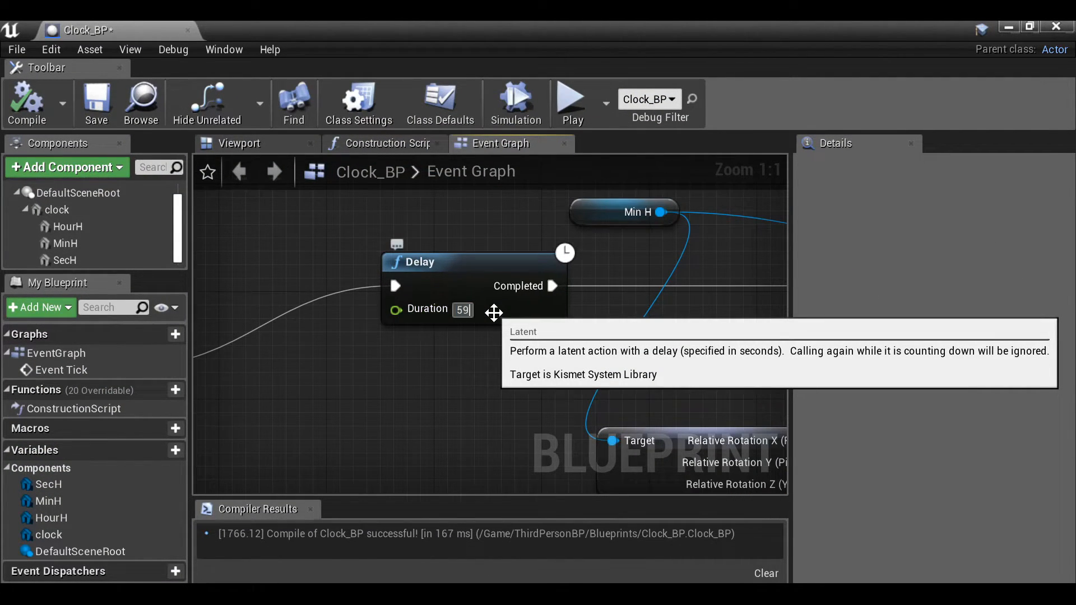
scroll(387, 349, "down", 5)
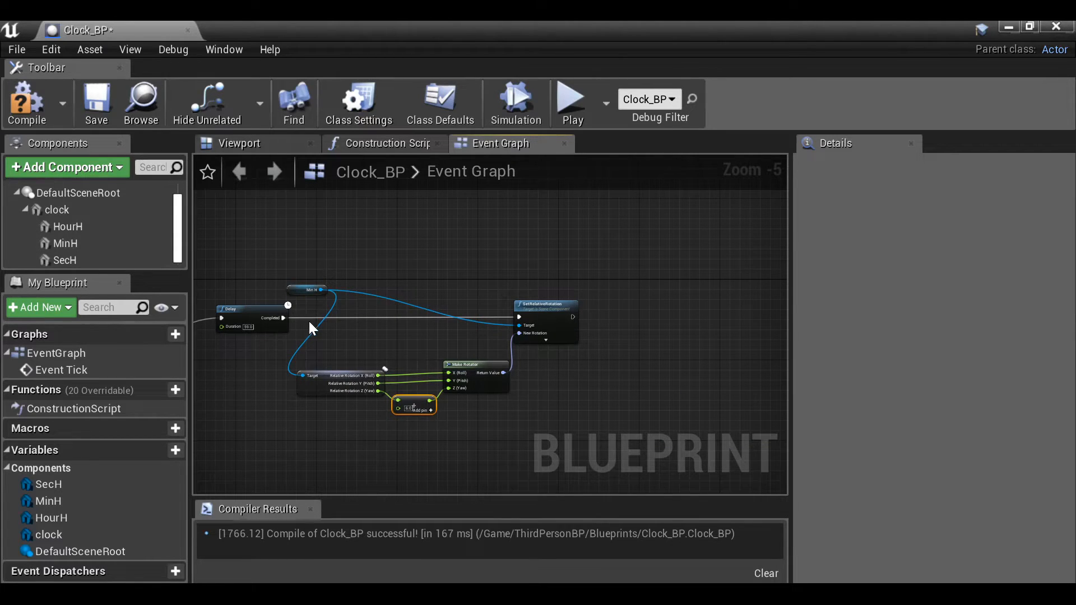
Step: Duplicate the minute hand's Delay and relative rotation nodes and place the copy after the minute hand's SetRelativeRotation
right_click_drag(336, 313, 426, 279)
left_click_drag(714, 382, 307, 225)
scroll(406, 276, "down", 2)
right_click_drag(408, 275, 337, 301)
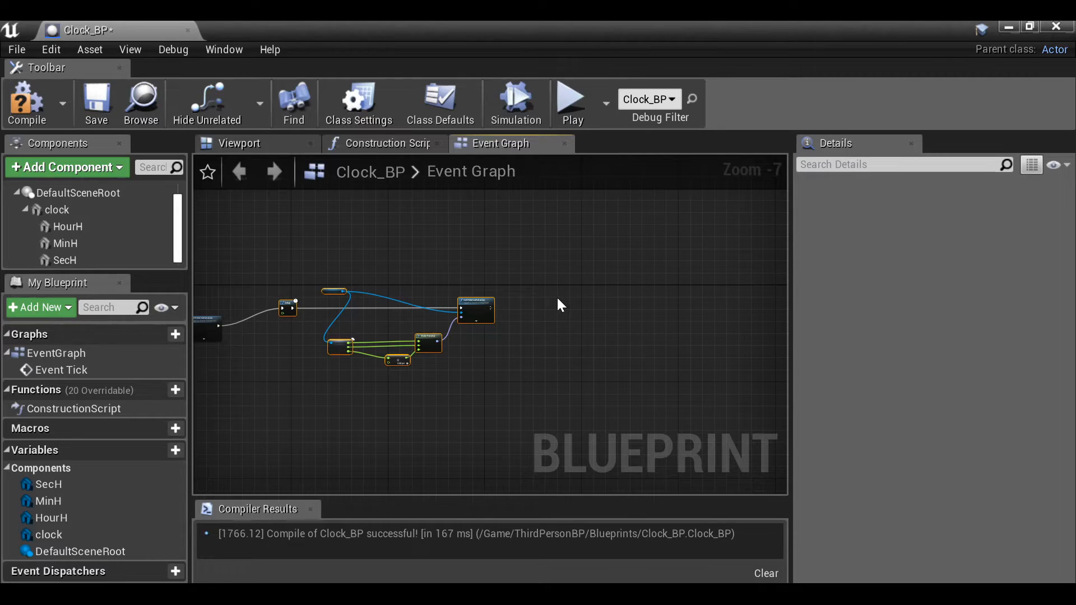
key("ctrl+c")
key("ctrl+v")
left_click_drag(682, 277, 744, 283)
Step: Connect the execution output of the minute hand's SetRelativeRotation to the duplicated Delay
scroll(582, 312, "up", 4)
right_click_drag(495, 324, 480, 342)
left_click_drag(304, 317, 481, 262)
Step: Add an HourH reference beside the duplicated MinH node and connect it to the Target inputs of the duplicated rotation nodes
right_click_drag(510, 327, 328, 460)
left_click(440, 346)
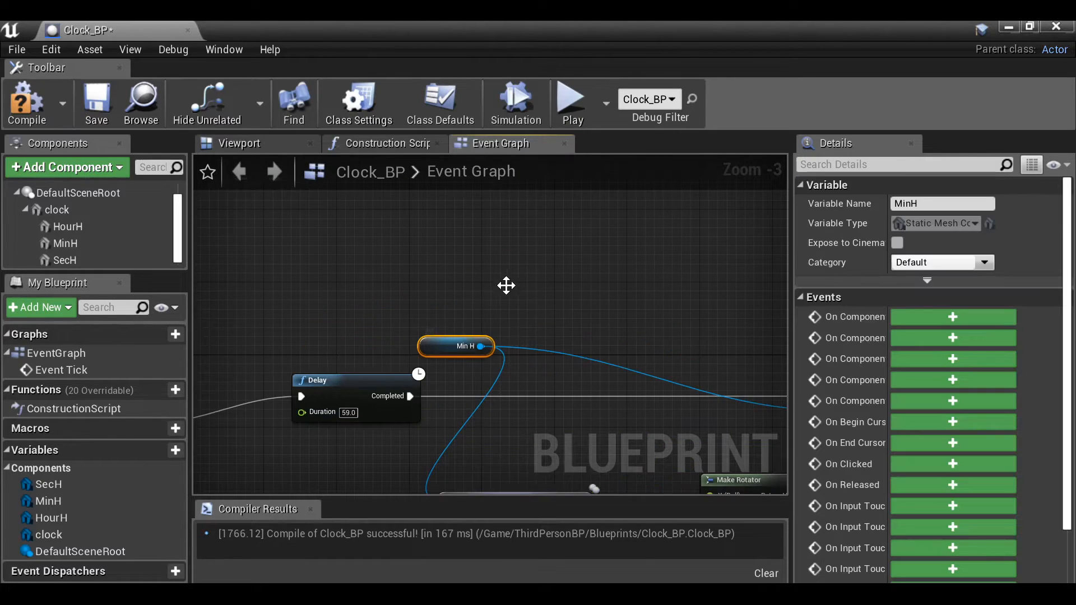
left_click_drag(438, 346, 502, 281)
right_click_drag(389, 342, 356, 300)
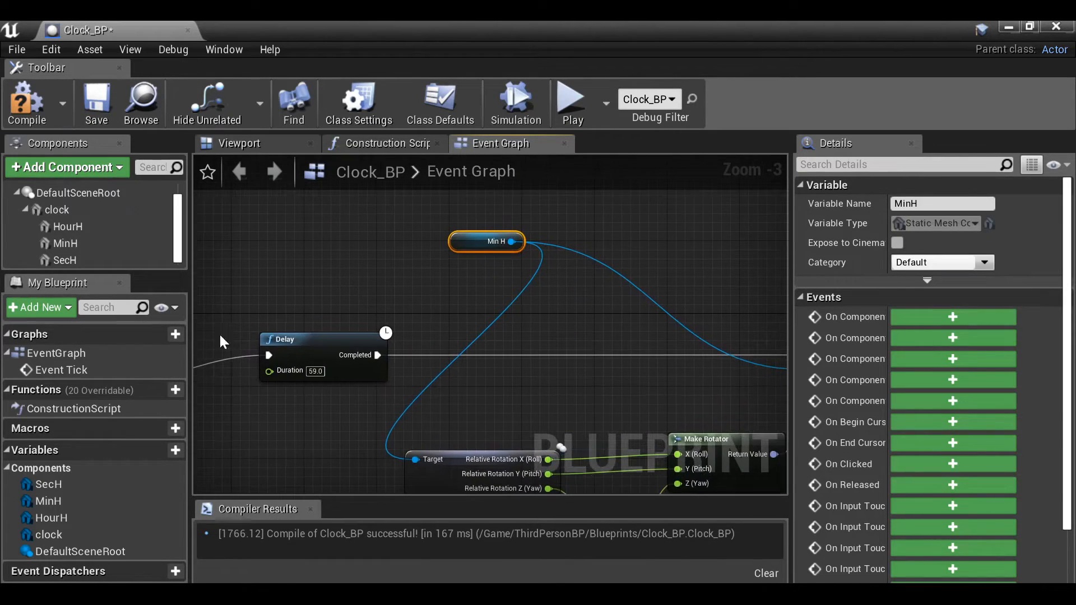
left_click_drag(64, 228, 443, 269)
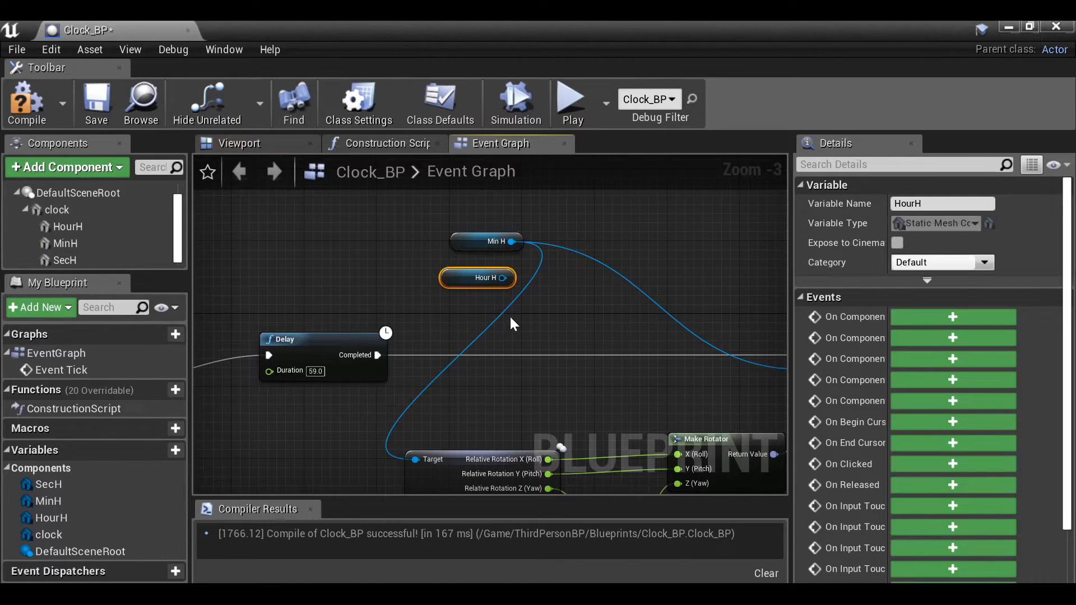
right_click_drag(511, 323, 475, 267)
left_click_drag(467, 222, 557, 316)
Step: Delete the duplicated MinH reference above the HourH node
right_click_drag(384, 296, 508, 384)
left_click(343, 278)
key("Delete")
Step: Set the value added to the hour hand's relative yaw to 30 and compile Clock_BP
right_click_drag(483, 464, 493, 317)
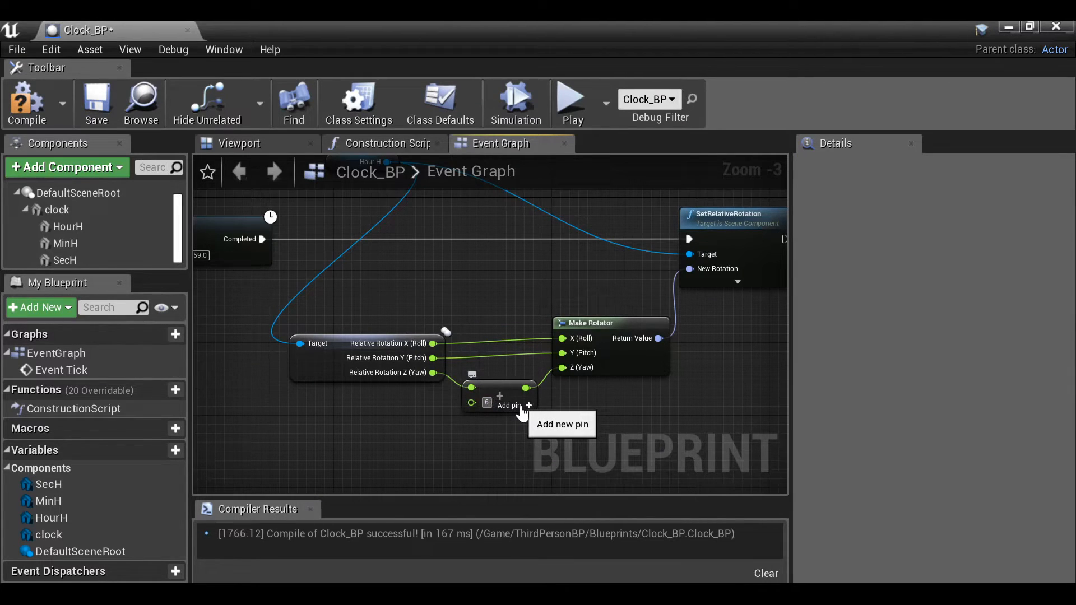
key("Return")
left_click(21, 88)
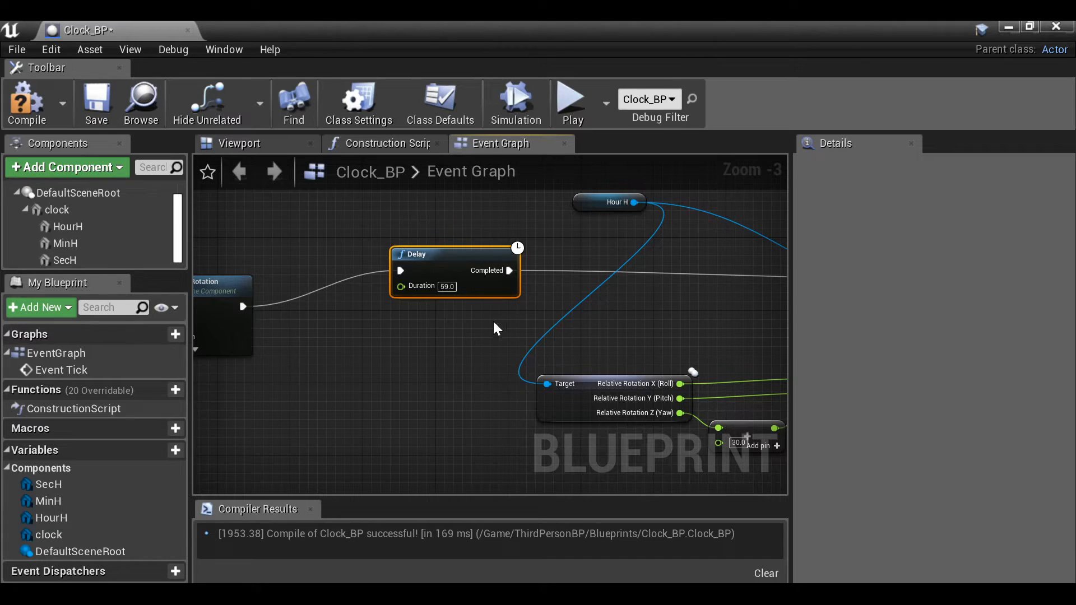
Step: Calculate 60 × 60 in Calculator for the hour hand's delay, then return to the Clock_BP graph
left_click_drag(439, 260, 431, 257)
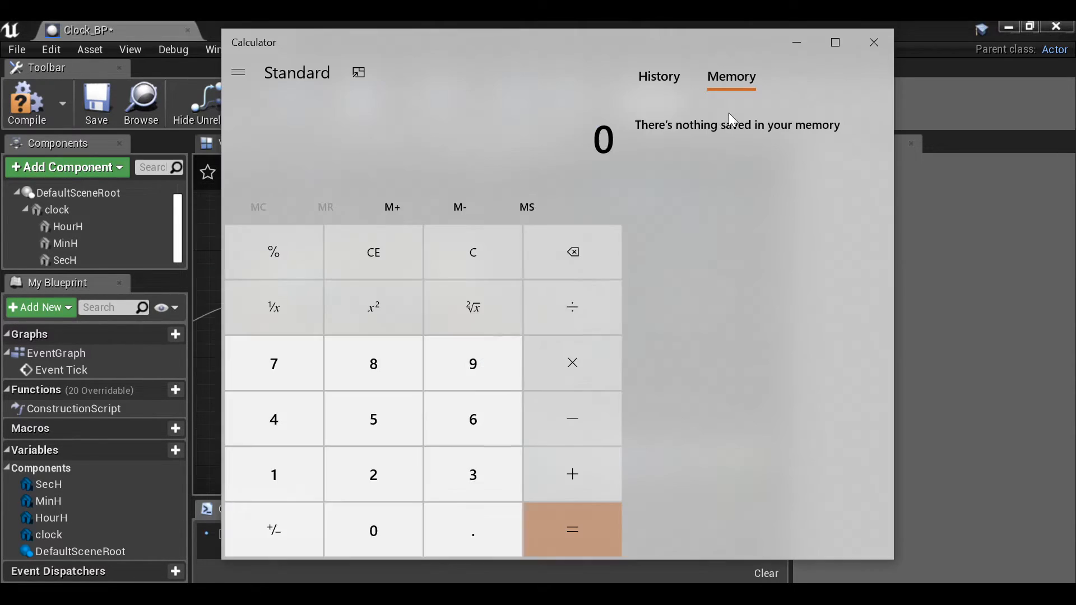
left_click(468, 417)
left_click(373, 527)
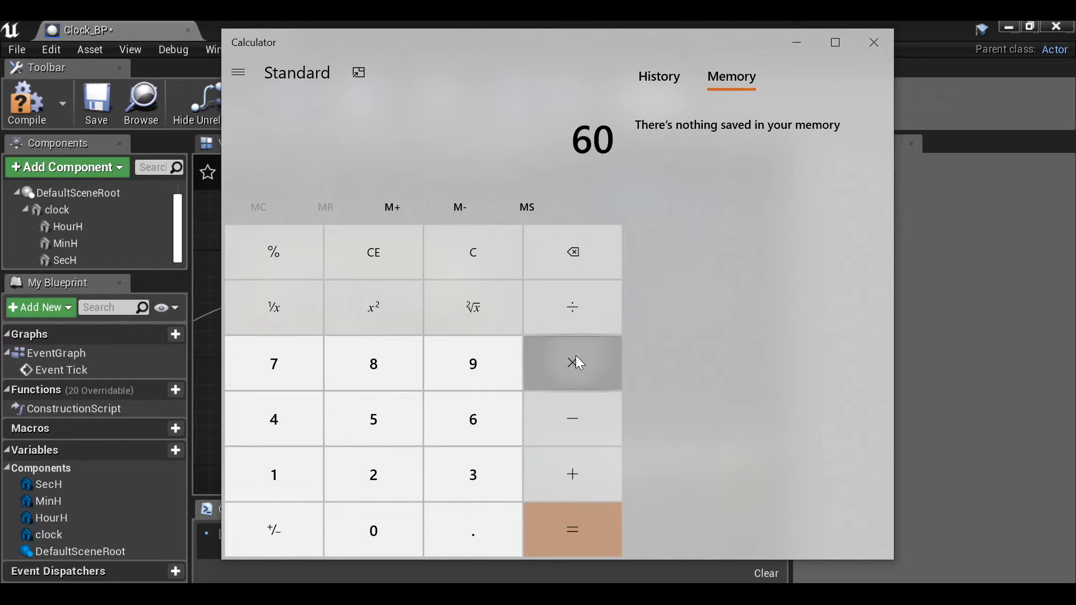
left_click(575, 359)
left_click(473, 419)
left_click(374, 530)
left_click(528, 508)
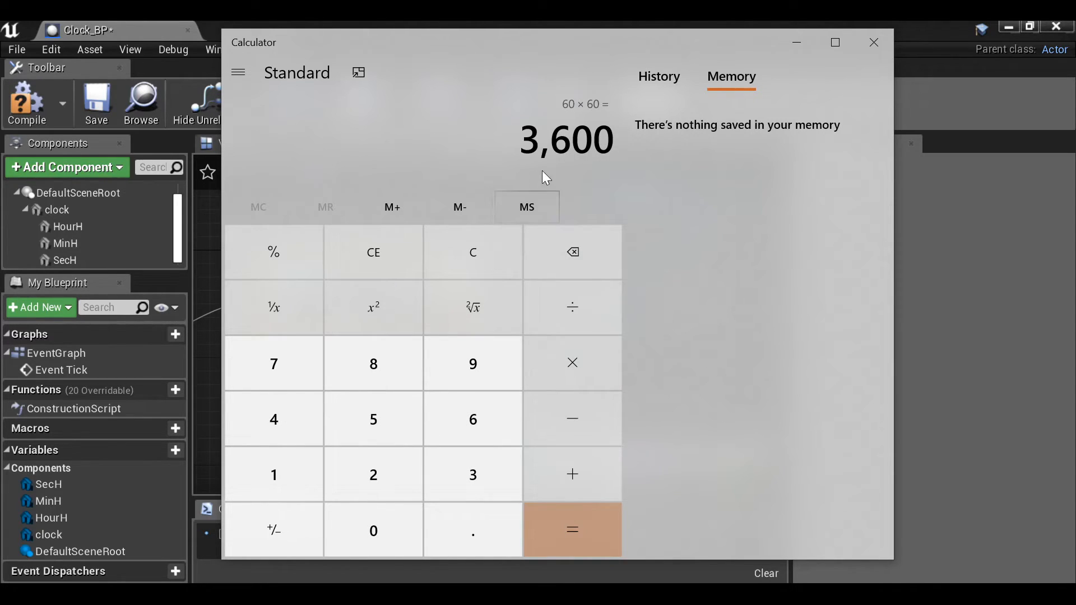
left_click(874, 42)
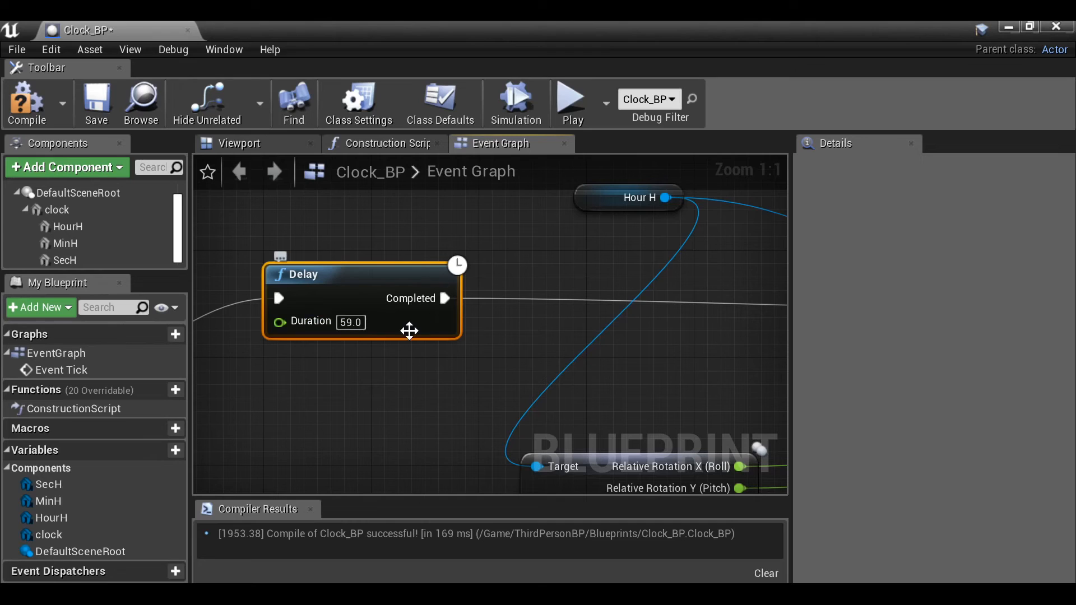
Step: Set the Duration of the hour hand's Delay to 3600 and compile Clock_BP
left_click(351, 323)
type("3600")
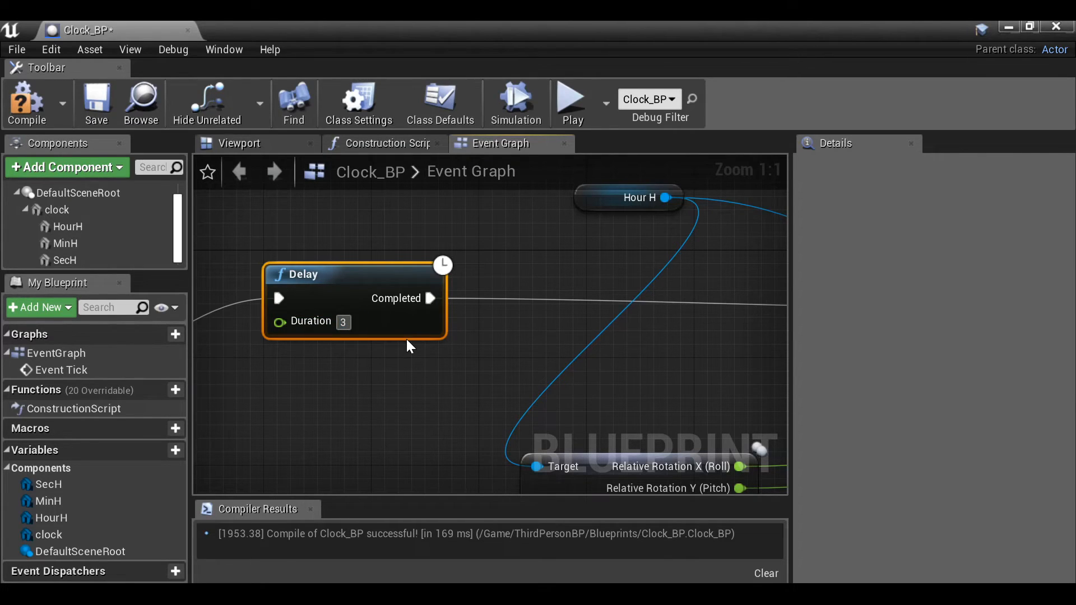
key("Return")
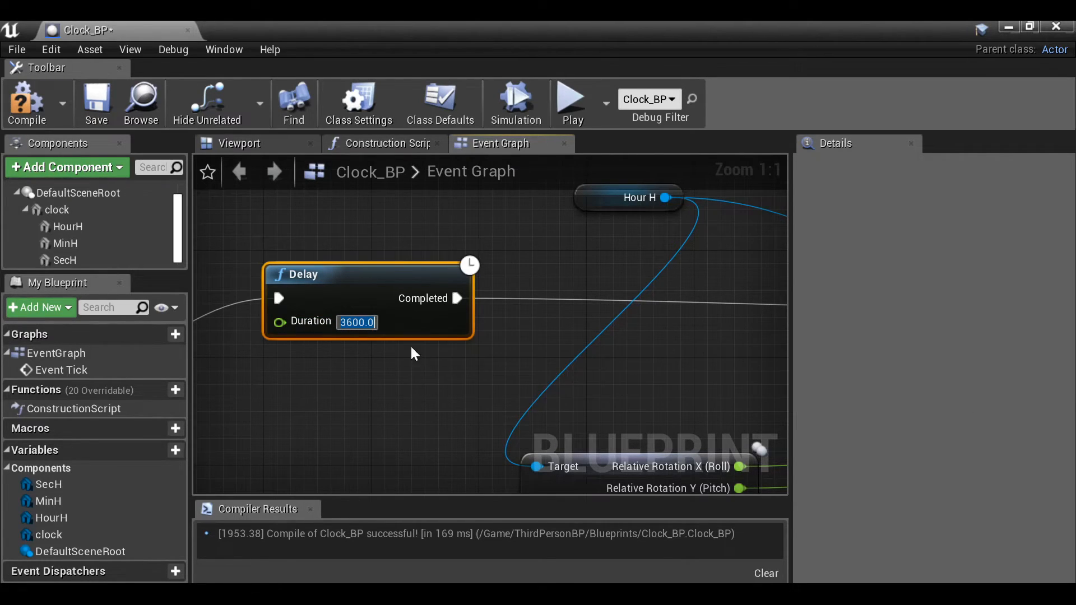
left_click(412, 349)
left_click(25, 101)
Step: Set the HourH component's yaw rotation to 90° in the Clock_BP viewport
scroll(361, 341, "down", 3)
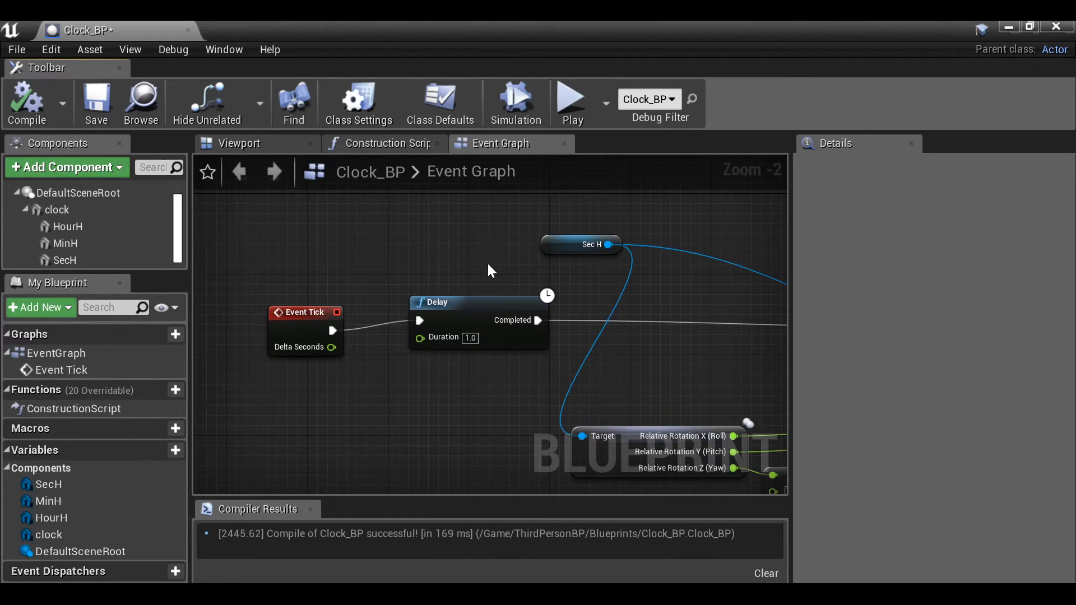
left_click(264, 147)
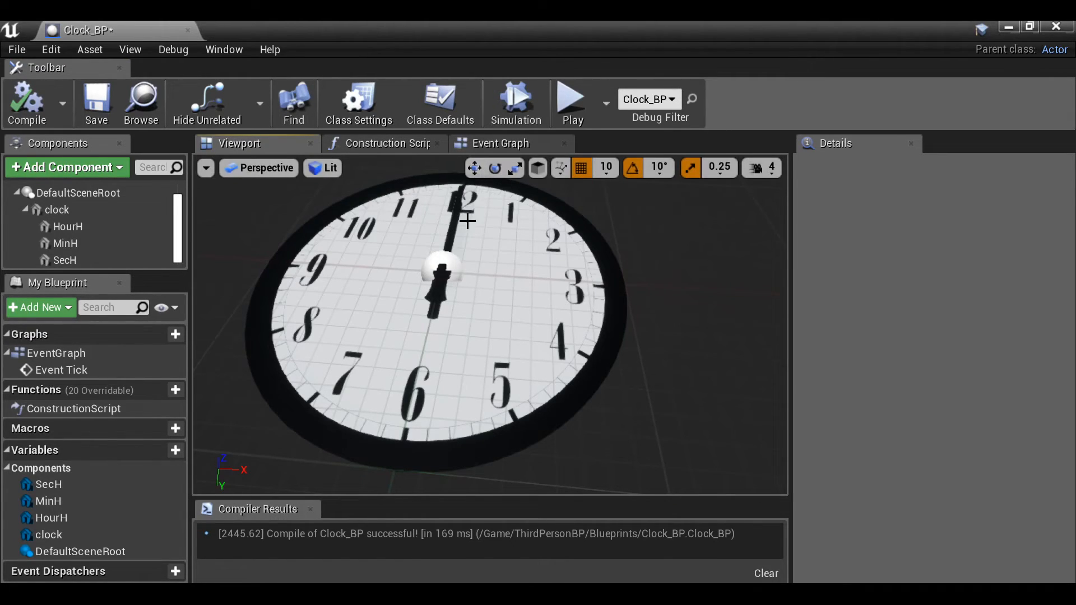
left_click(83, 227)
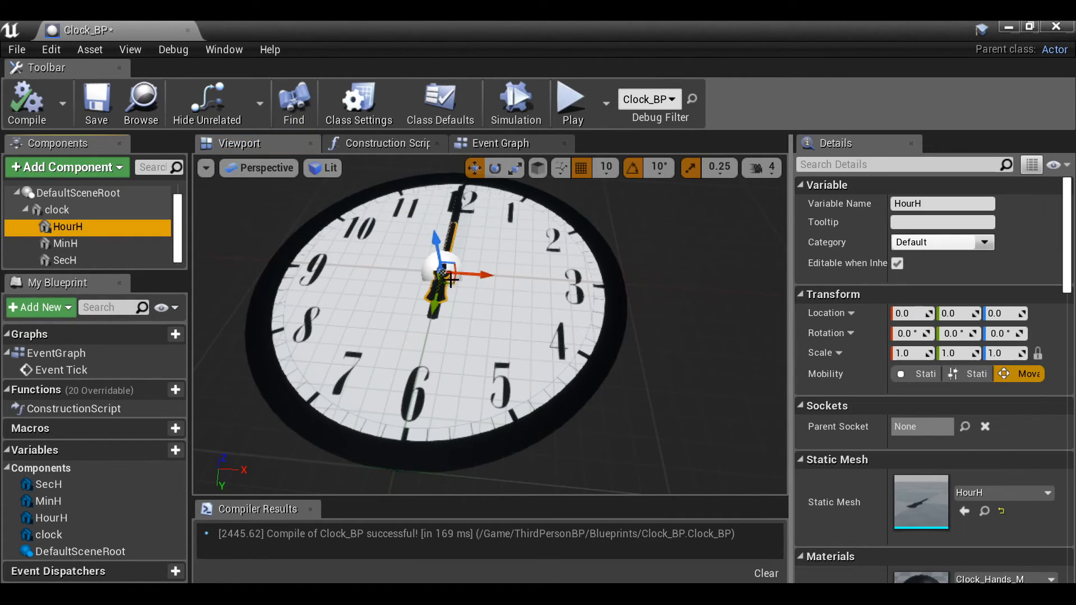
left_click(995, 333)
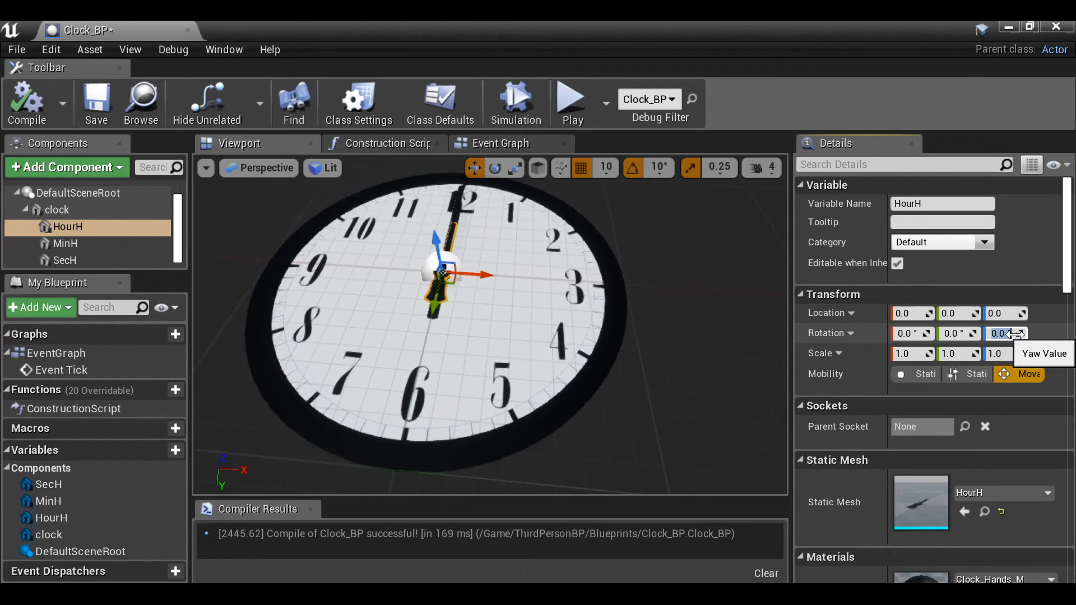
type("90")
key("Return")
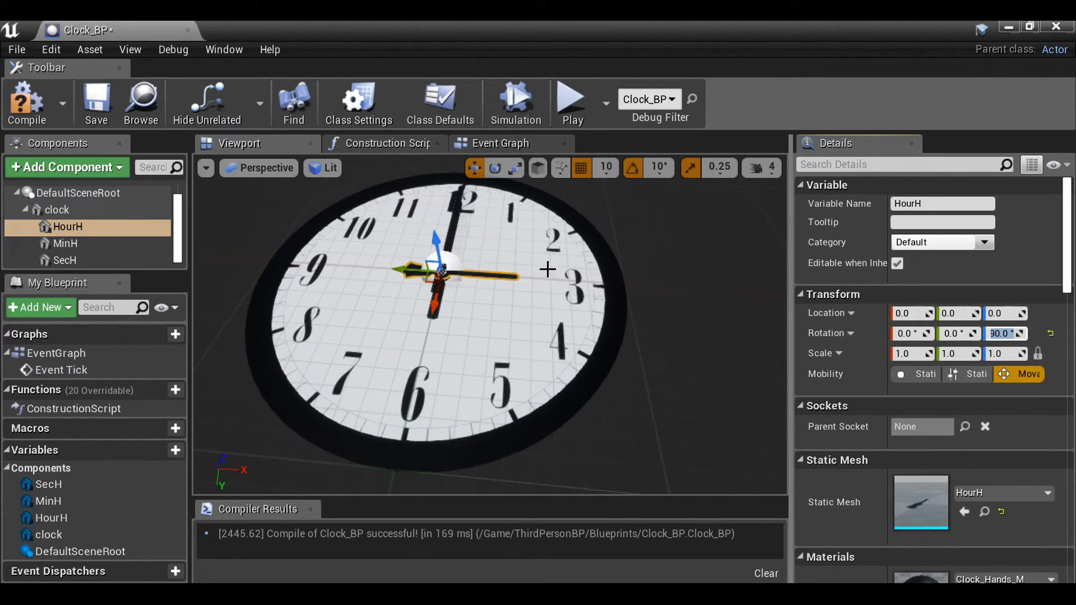
Step: Switch to the level editor and play-test the clock with its rotated hour hand
key("alt+Tab")
left_click(710, 87)
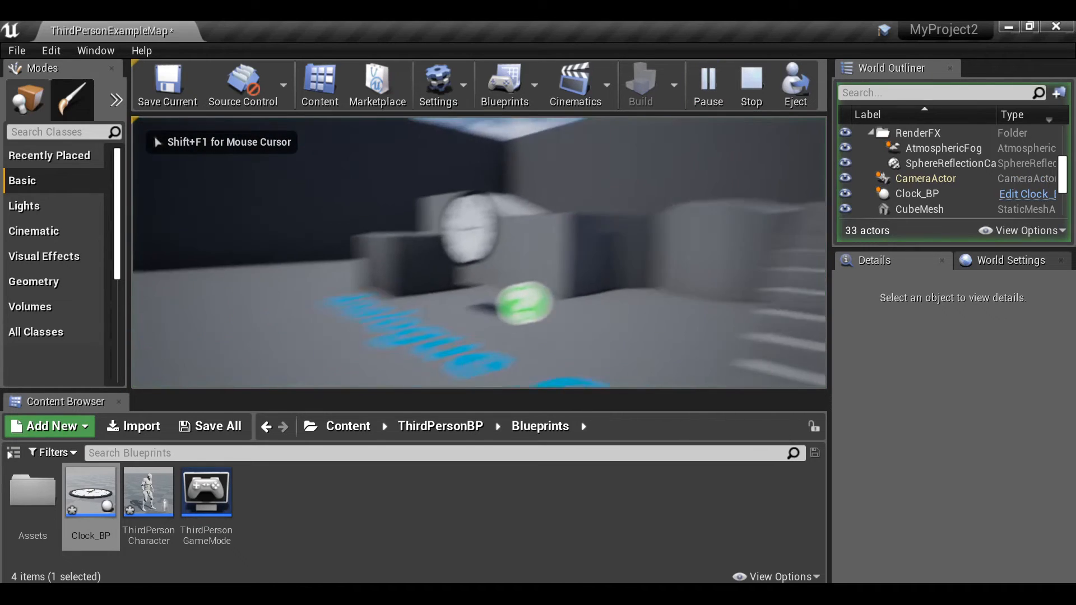